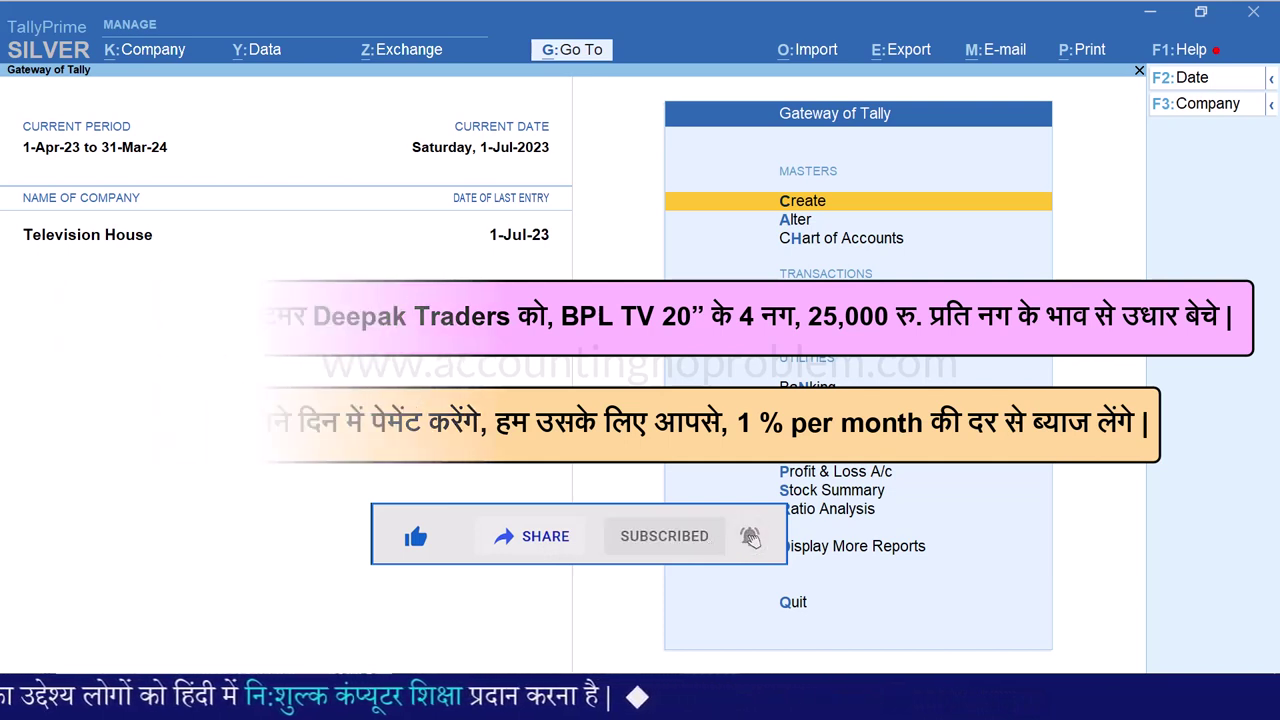
Step: Check the bill-wise entry and interest calculation settings in the company features, leaving them as they are
key(F11)
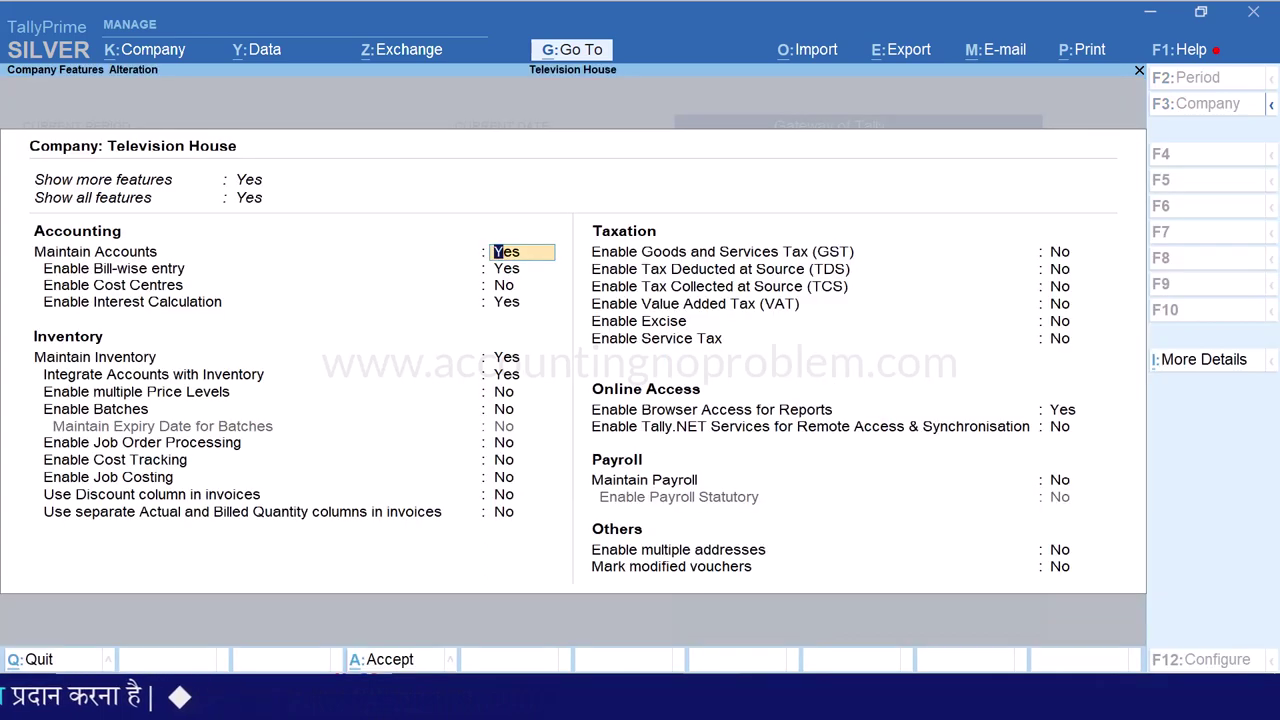
key(Return)
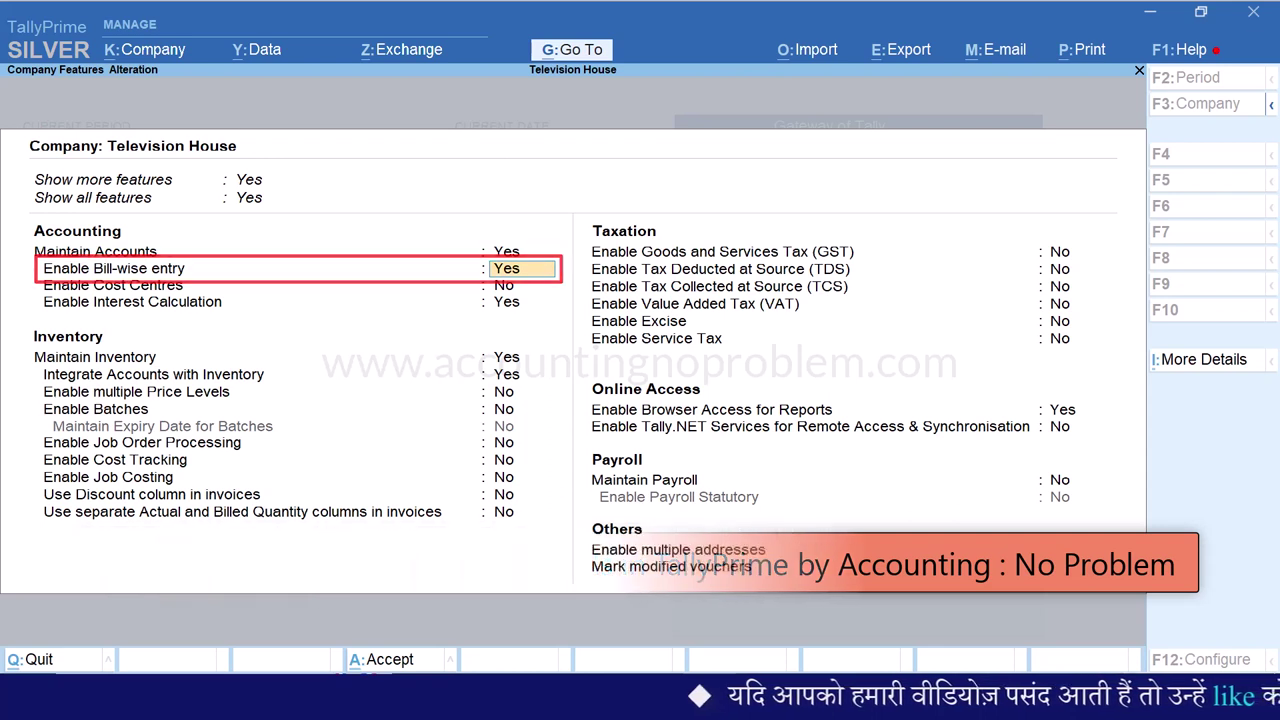
key(Escape)
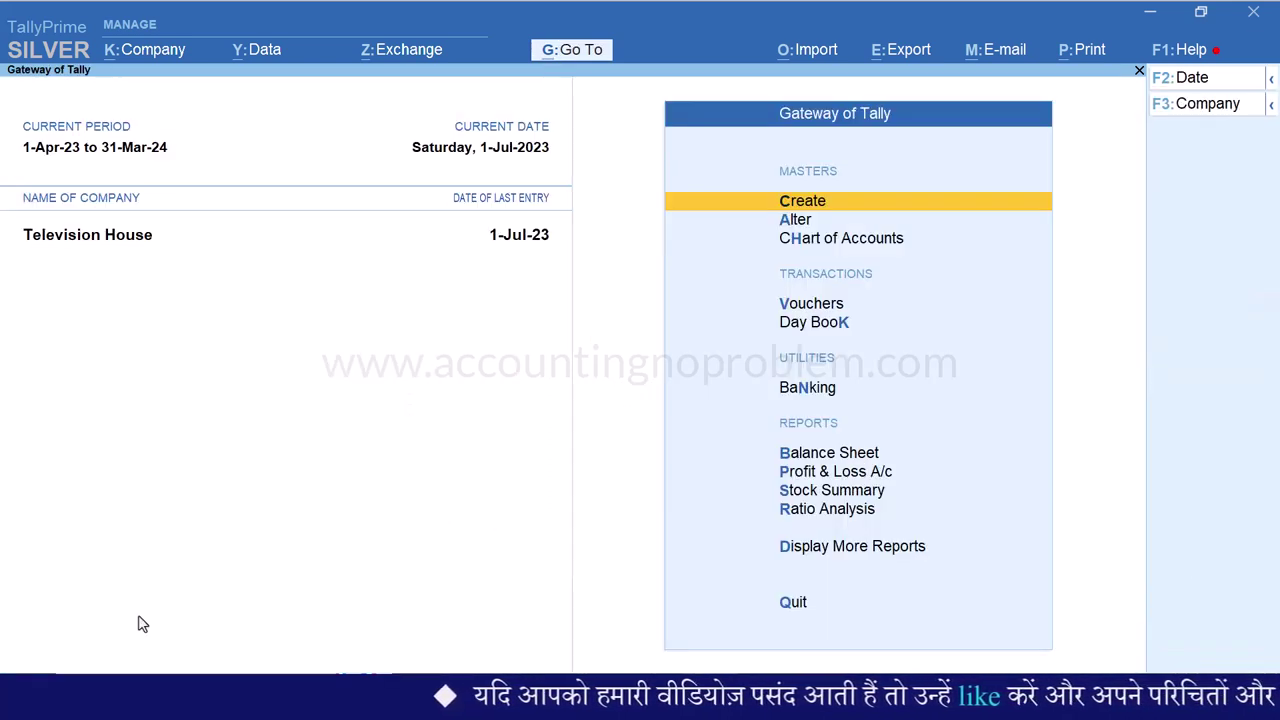
Step: Start a sales voucher and configure it with "Use default Bill-wise details for Bill Allocation" set to No
key(v)
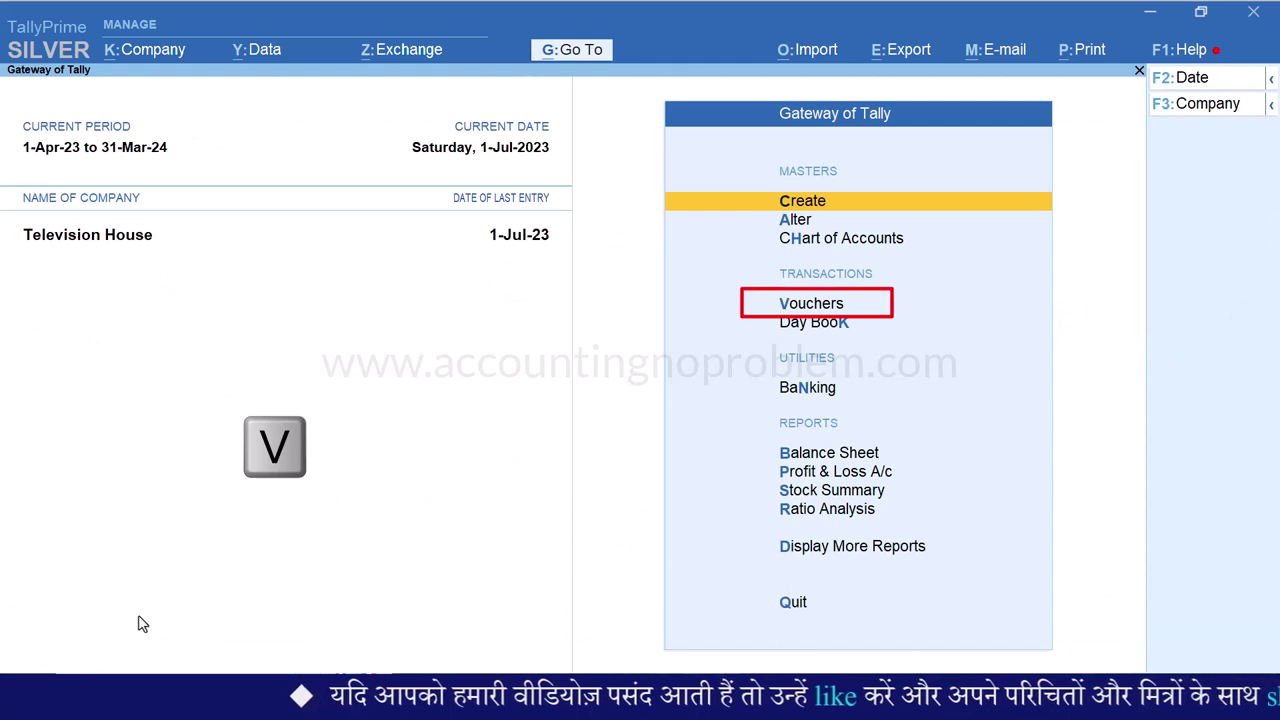
key(F8)
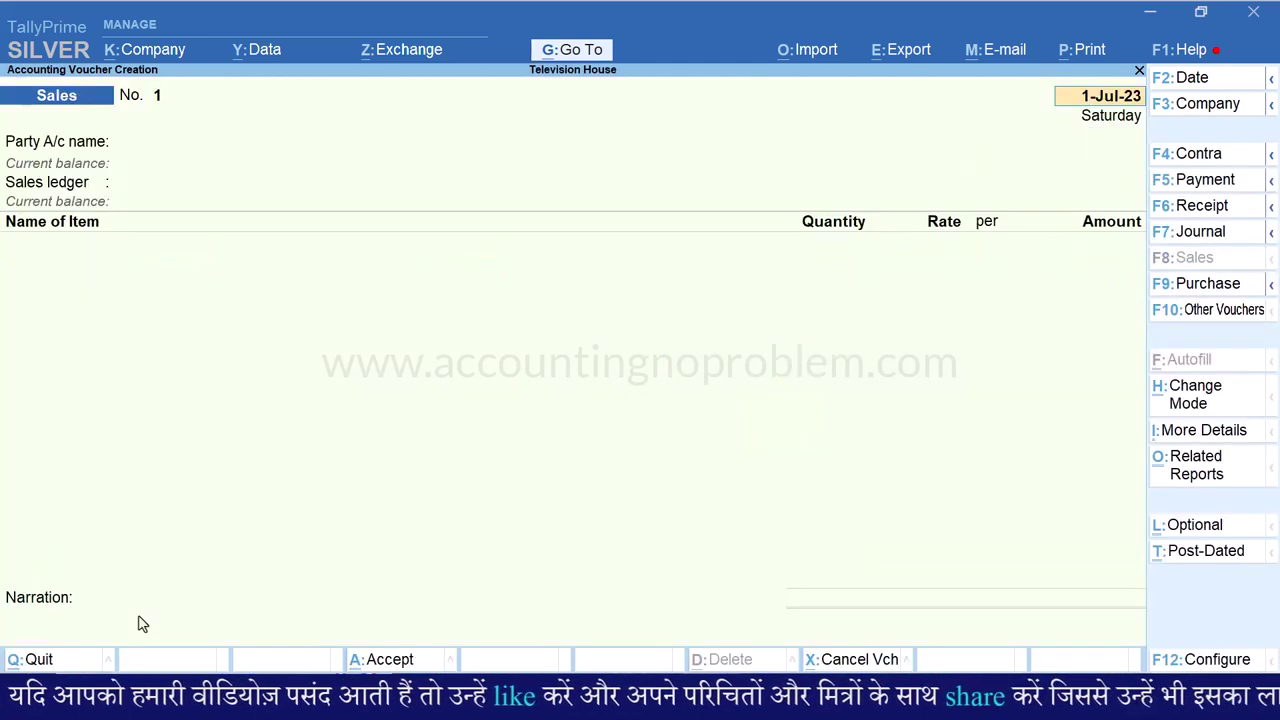
key(F12)
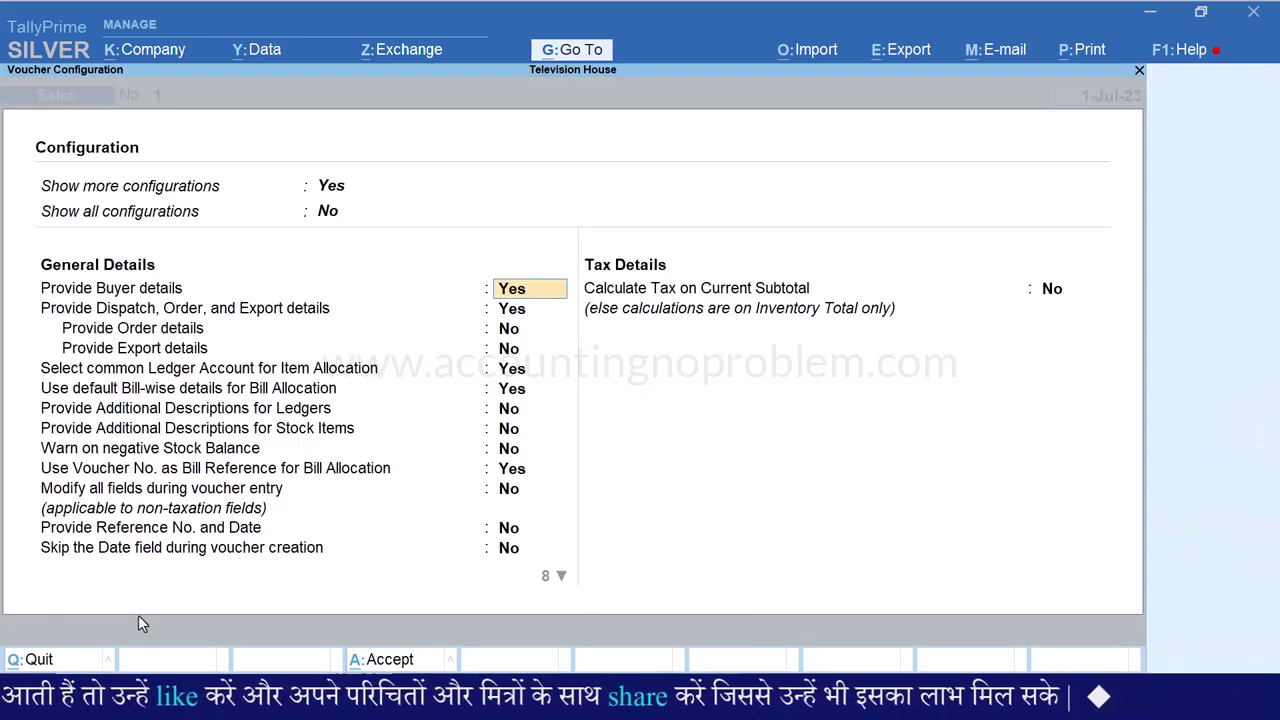
key(Down)
key(Down)
key(Down)
key(Down)
key(Down)
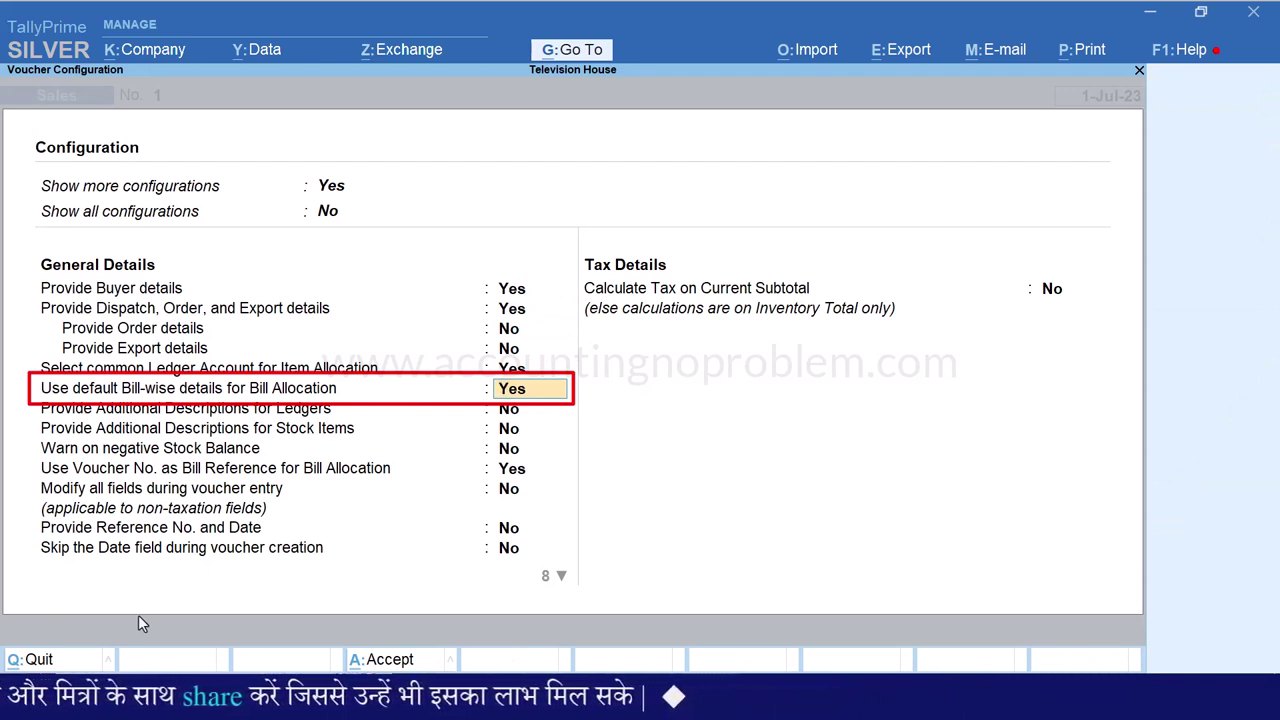
text(no)
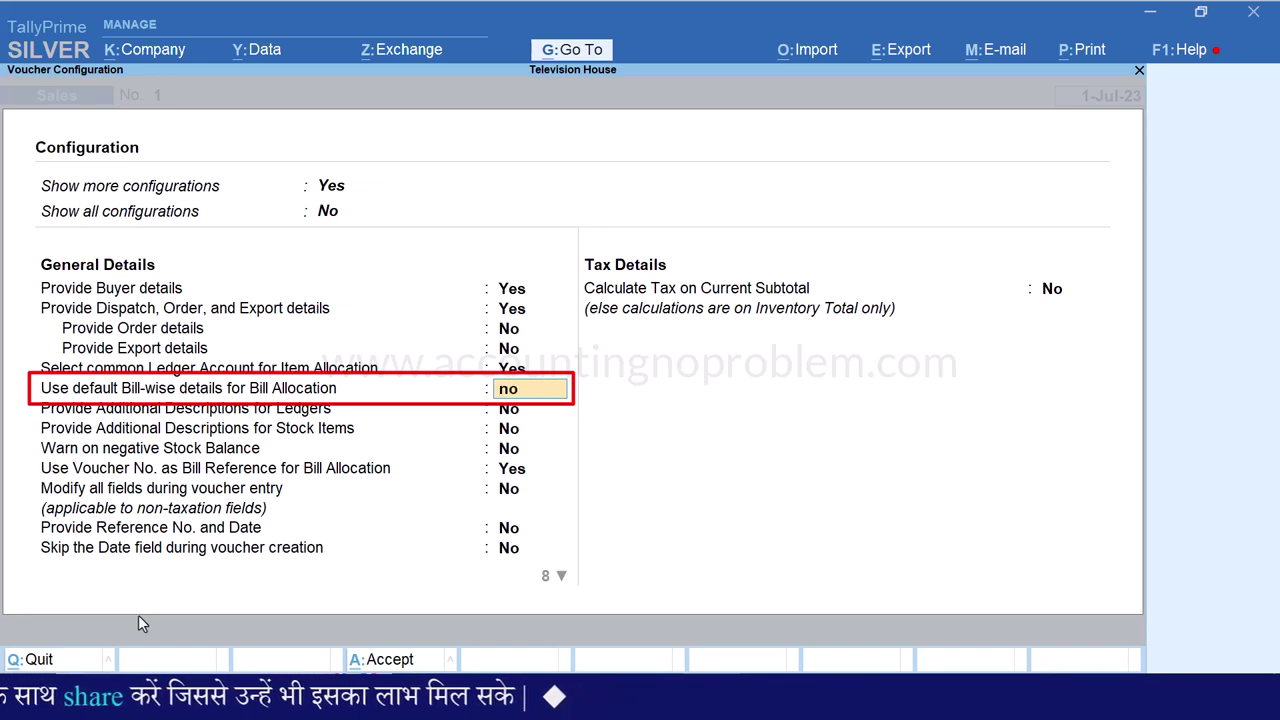
key(ctrl)
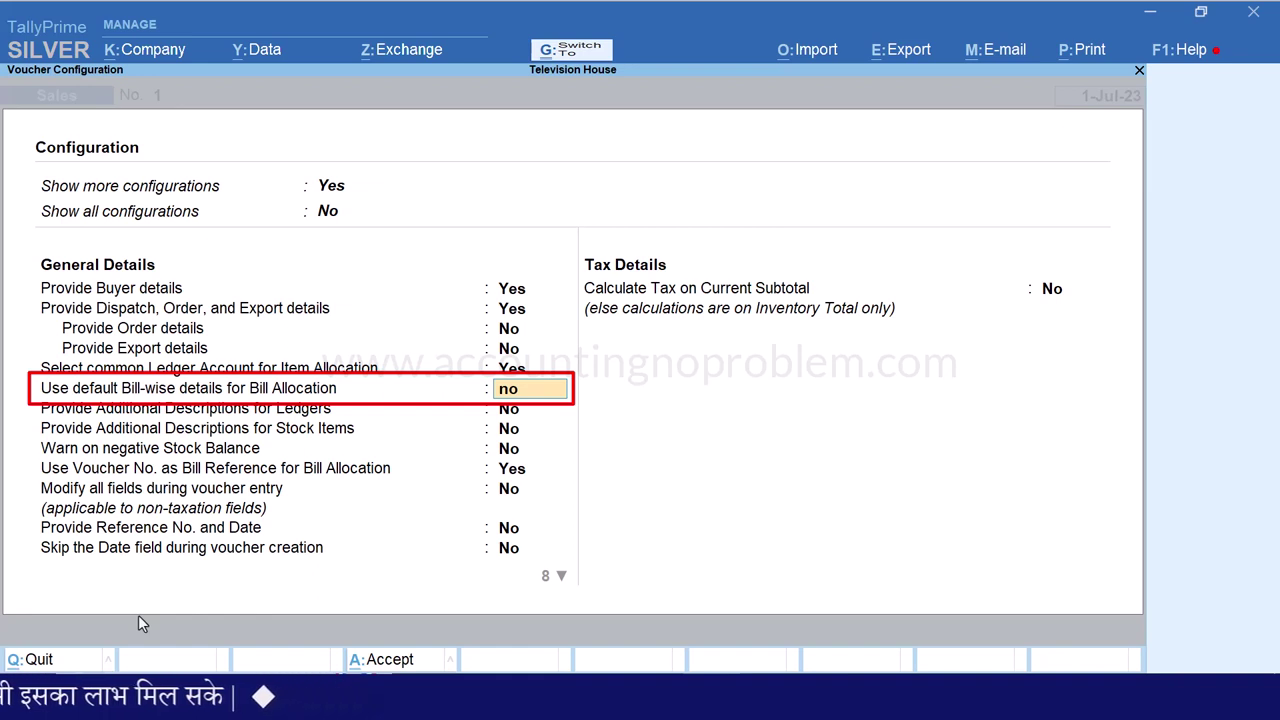
key(ctrl+a)
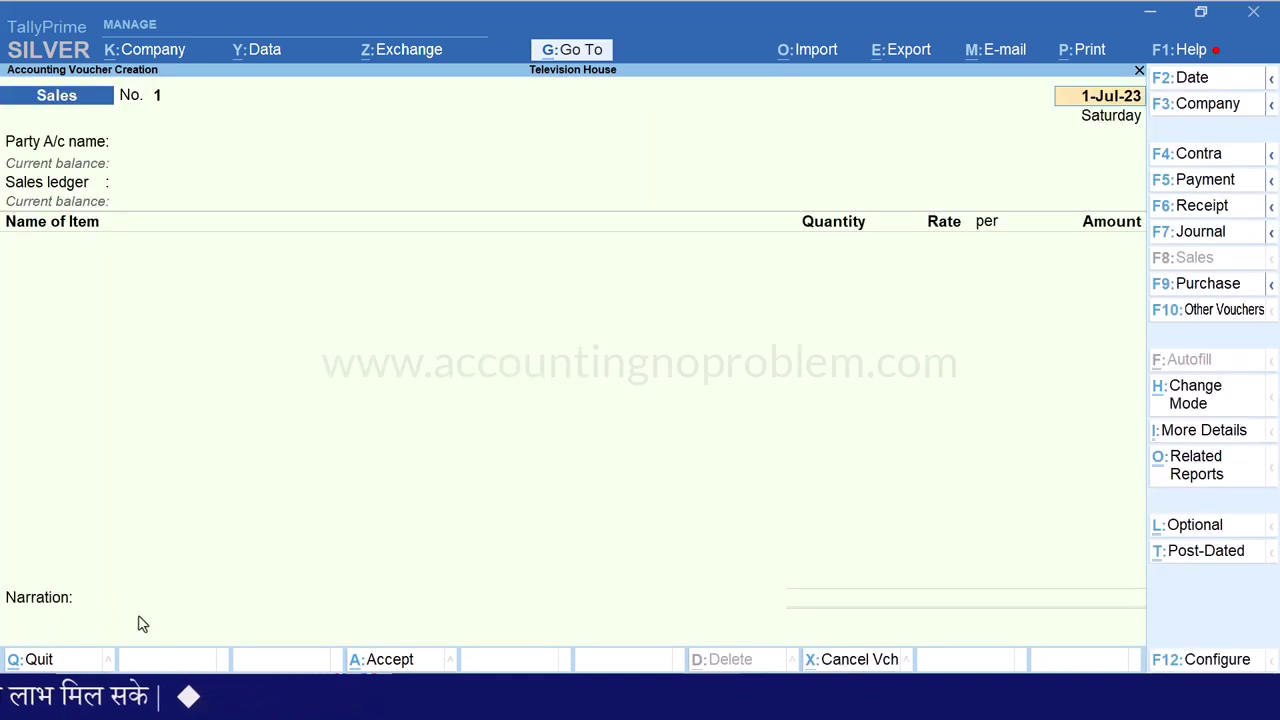
Step: Set the sales voucher date to 1-Apr-23
key(F2)
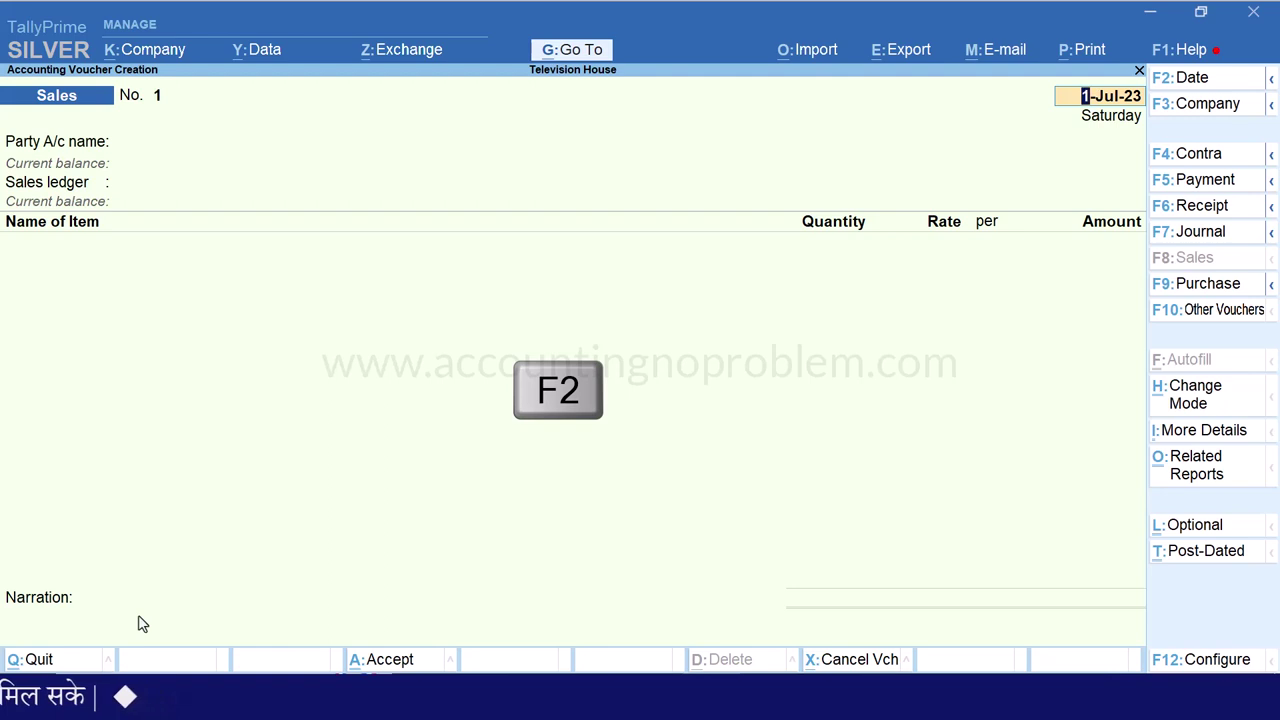
text(1.4)
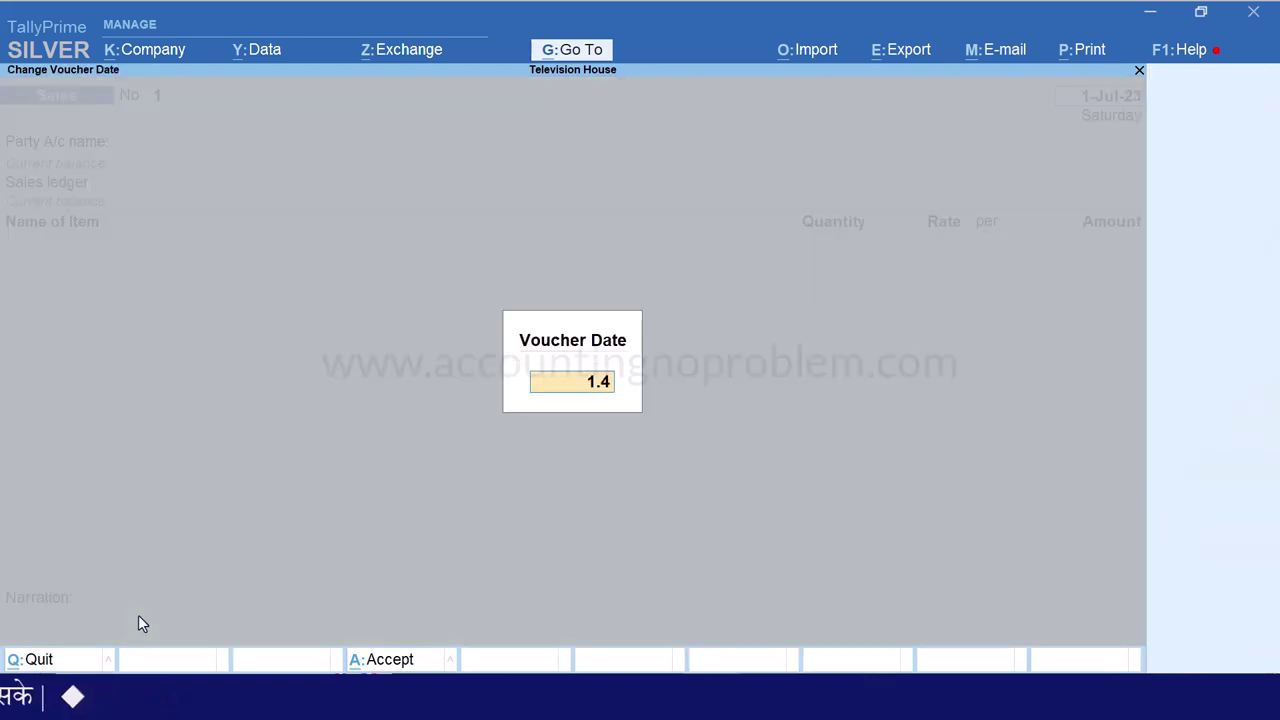
key(Return)
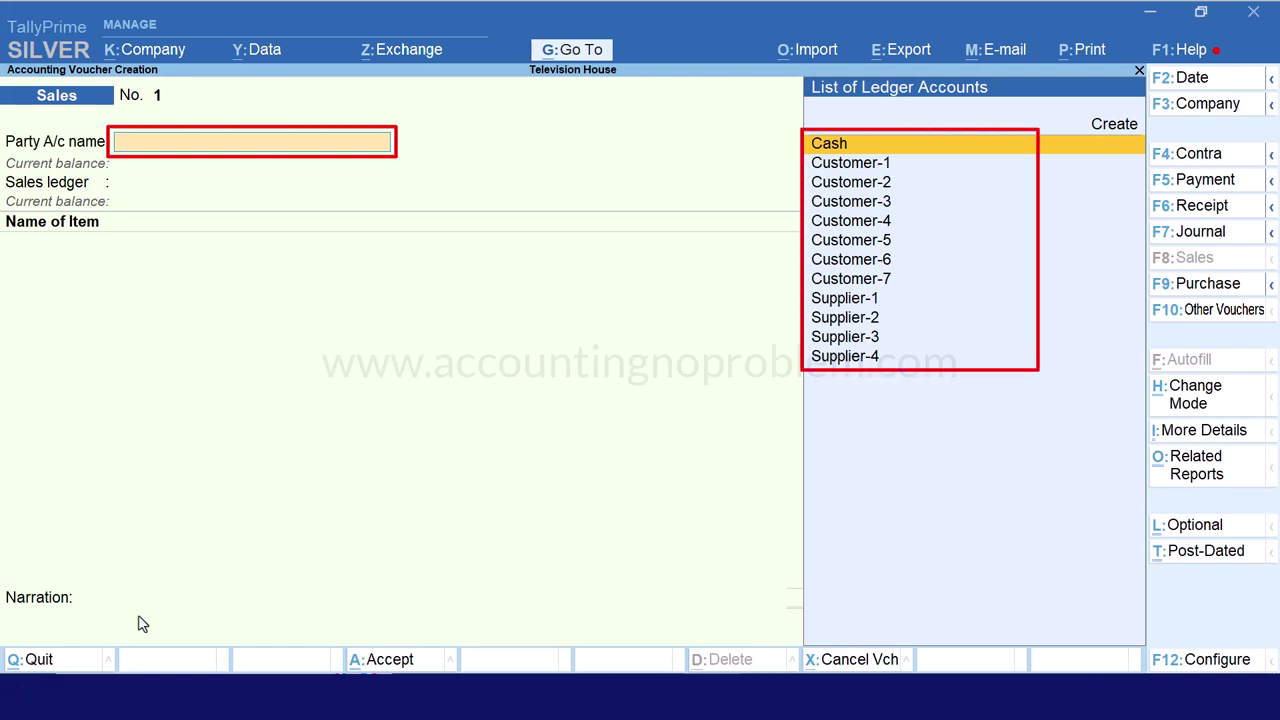
Step: Begin a new party ledger from the voucher, named Deepak Traders and placed under the Sundry Debtors group
key(Up)
key(Return)
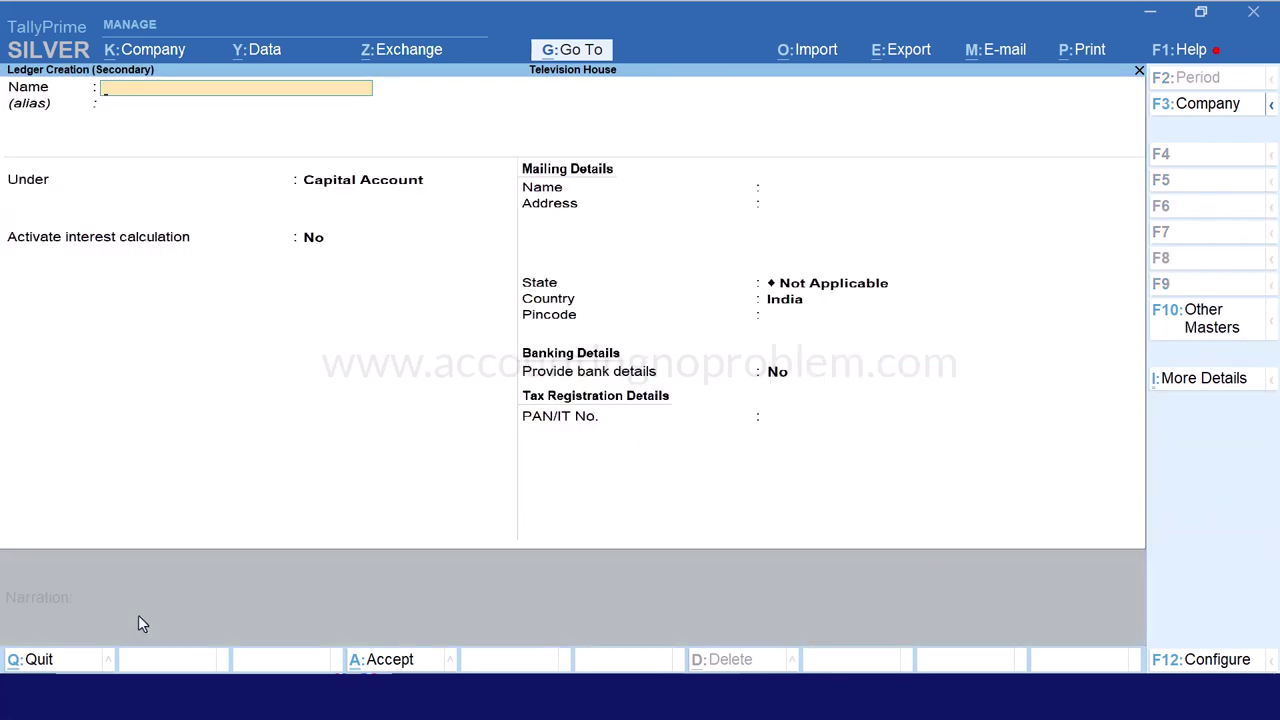
text(Deepak Trad)
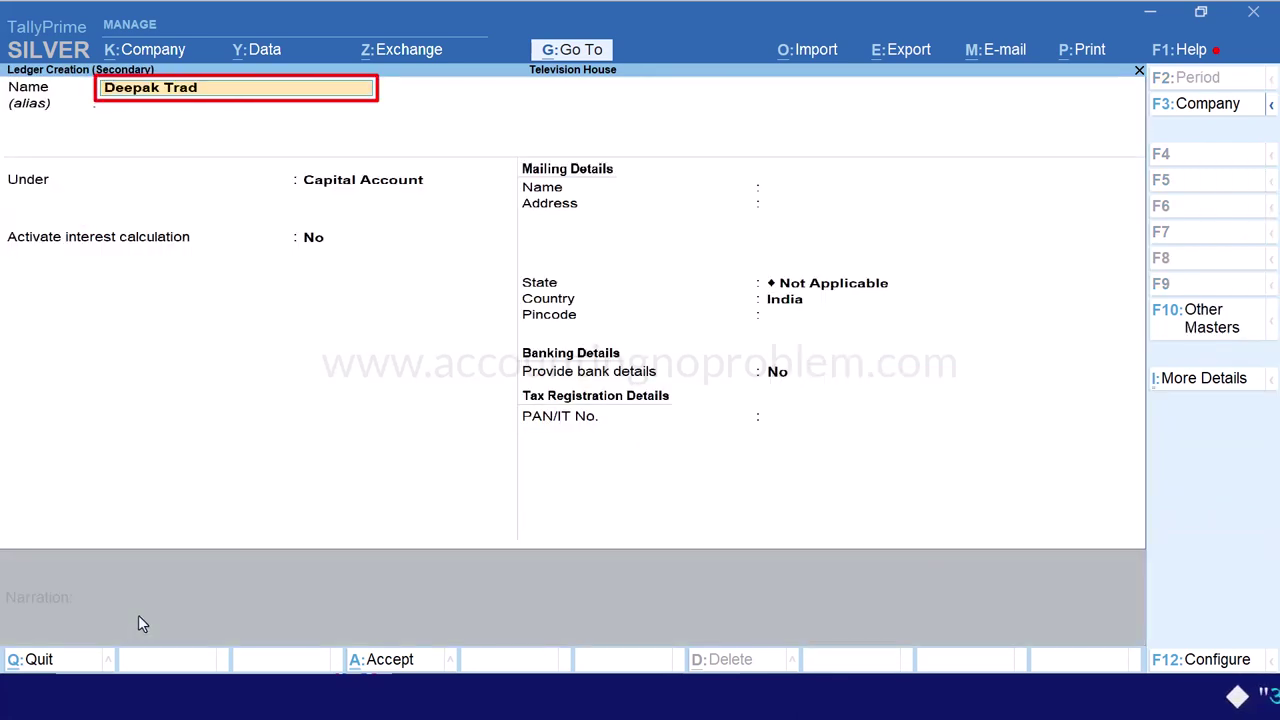
text(ers)
key(Return)
key(Return)
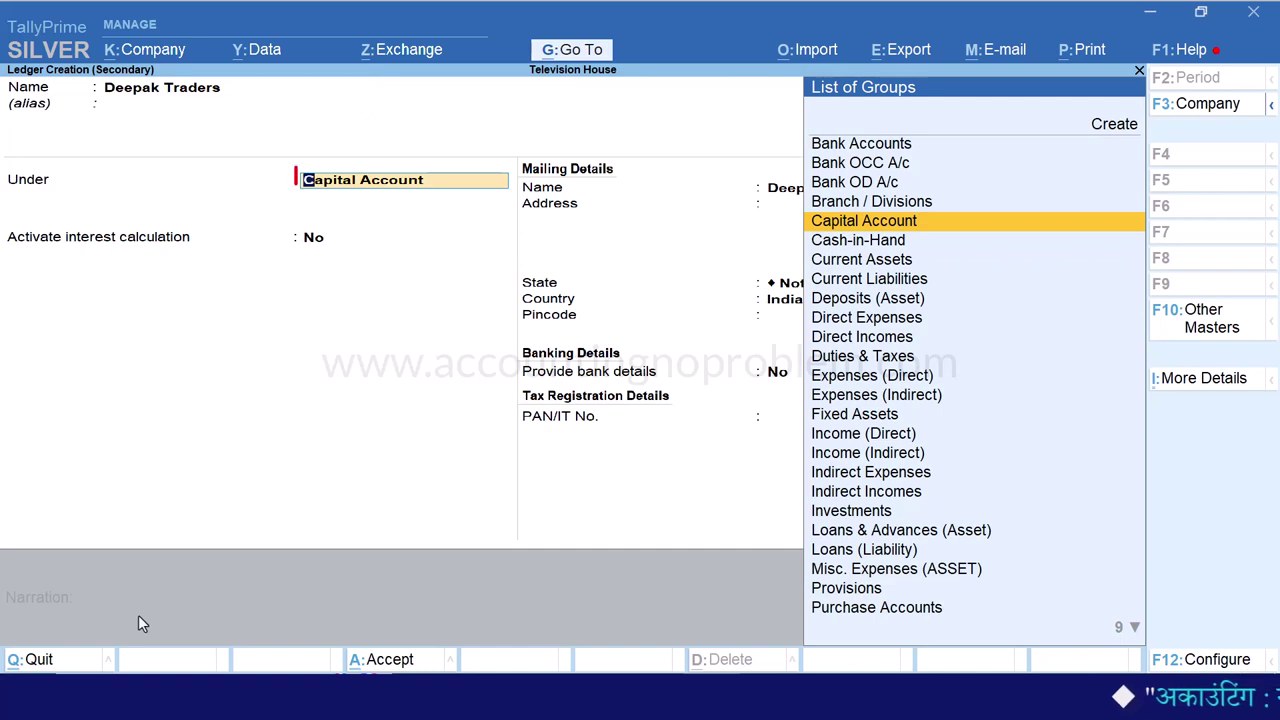
text(S)
key(Down)
key(Down)
key(Down)
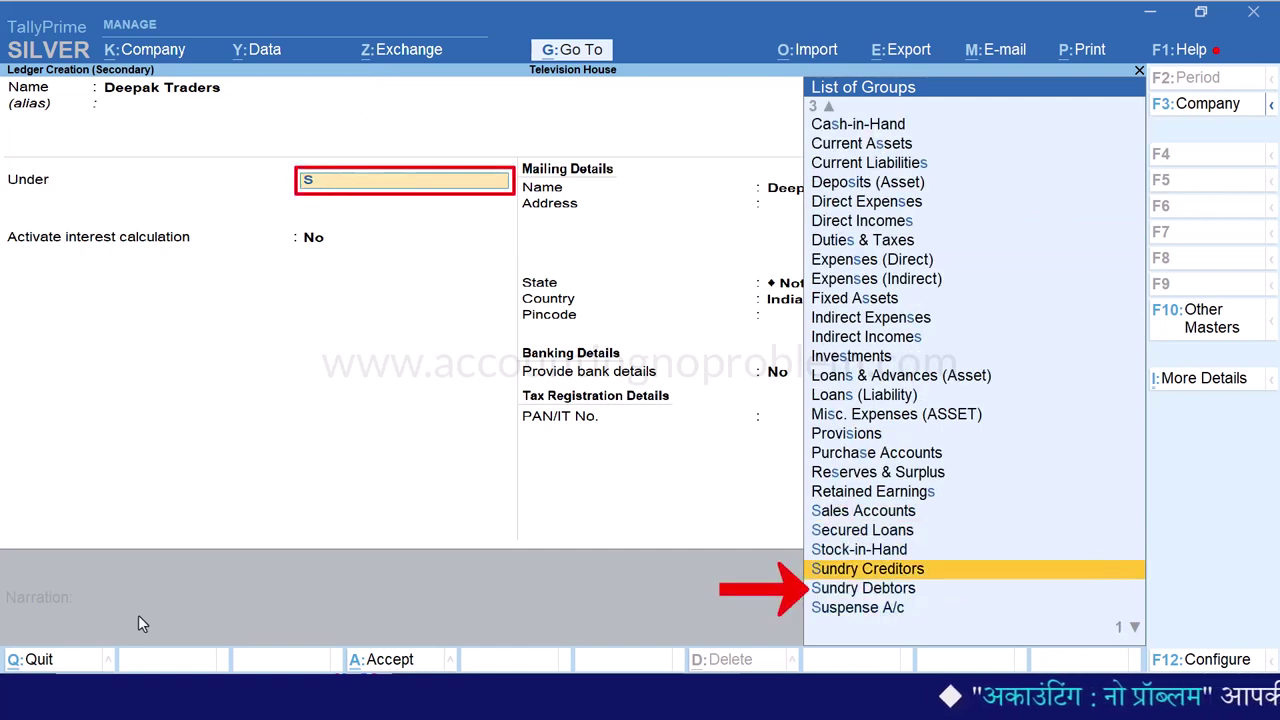
key(Down)
key(Return)
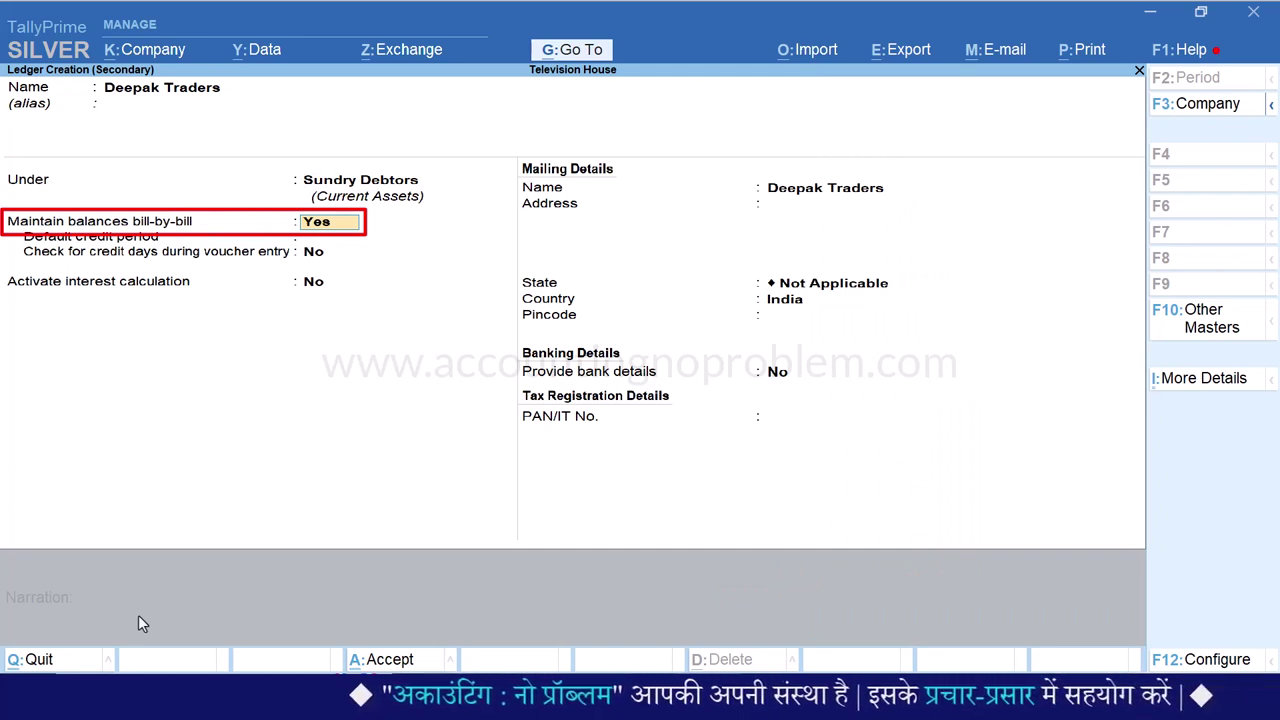
Step: Keep bill-by-bill balances on without a default credit period or credit days check, and activate interest calculation for the ledger
key(Return)
key(Return)
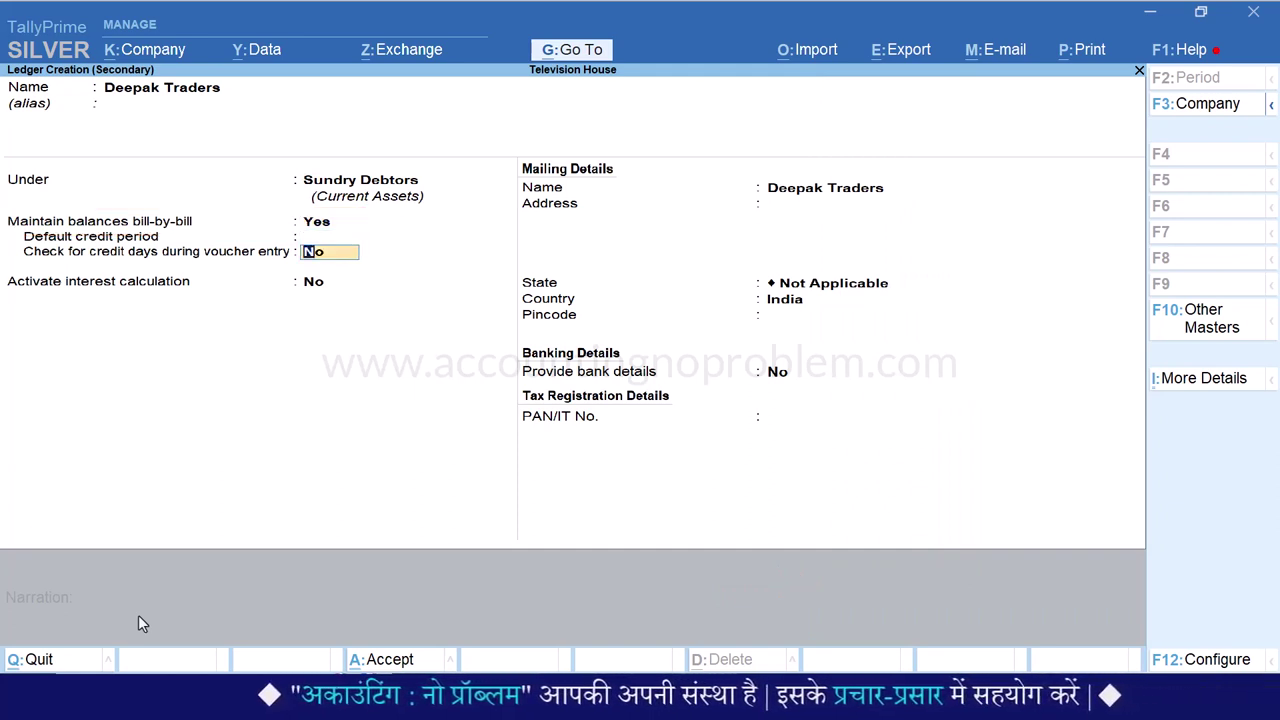
key(Return)
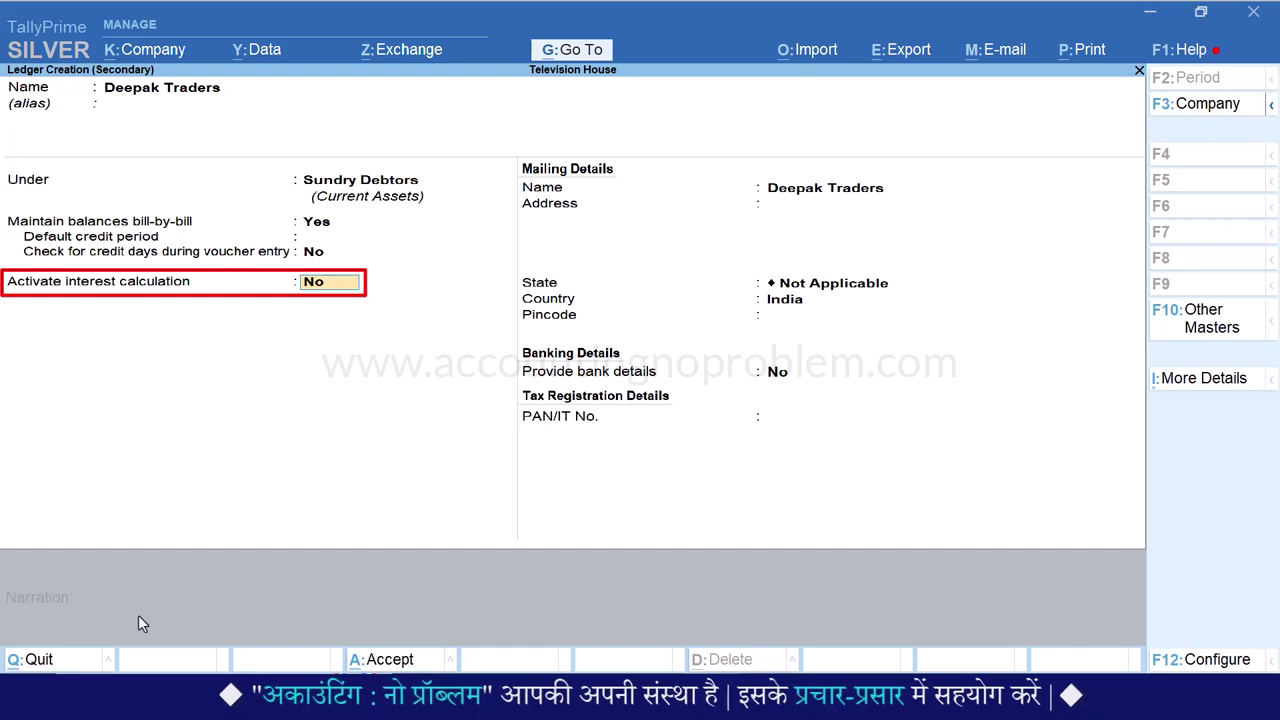
text(yes)
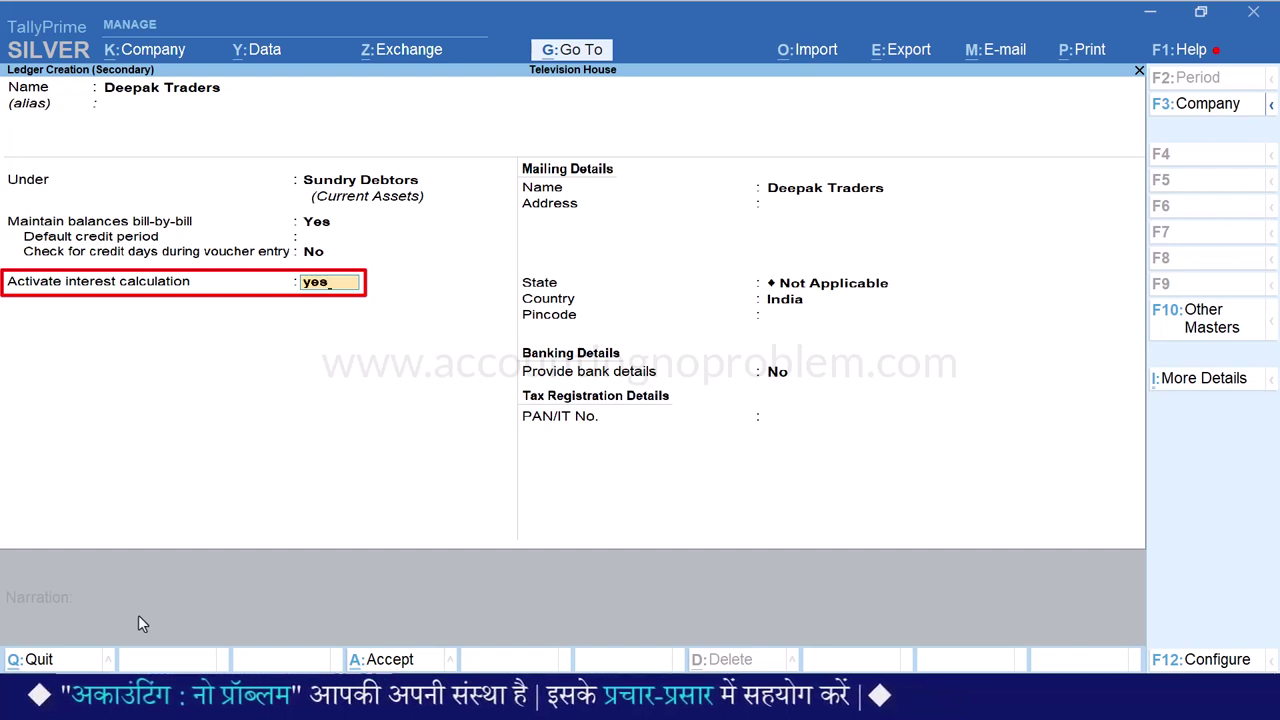
key(Return)
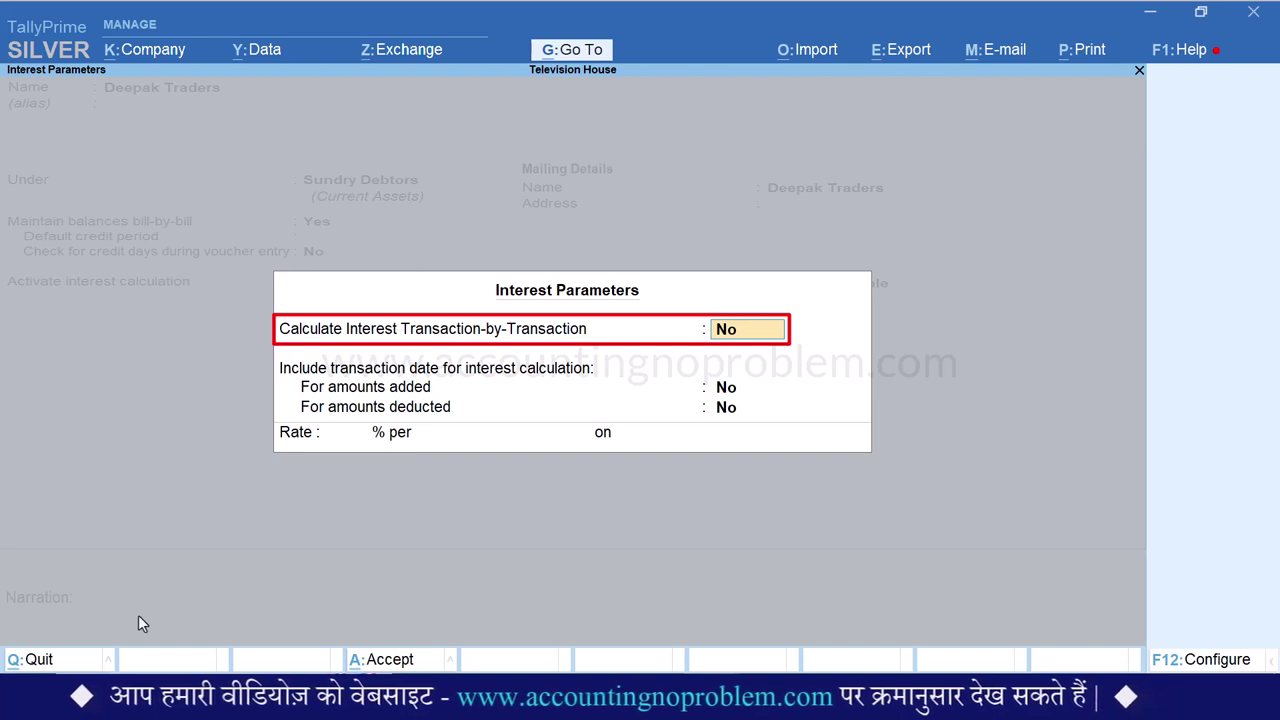
Step: Turn on transaction-by-transaction interest, keeping the parameter override and both transaction date inclusion options at No
text(yes)
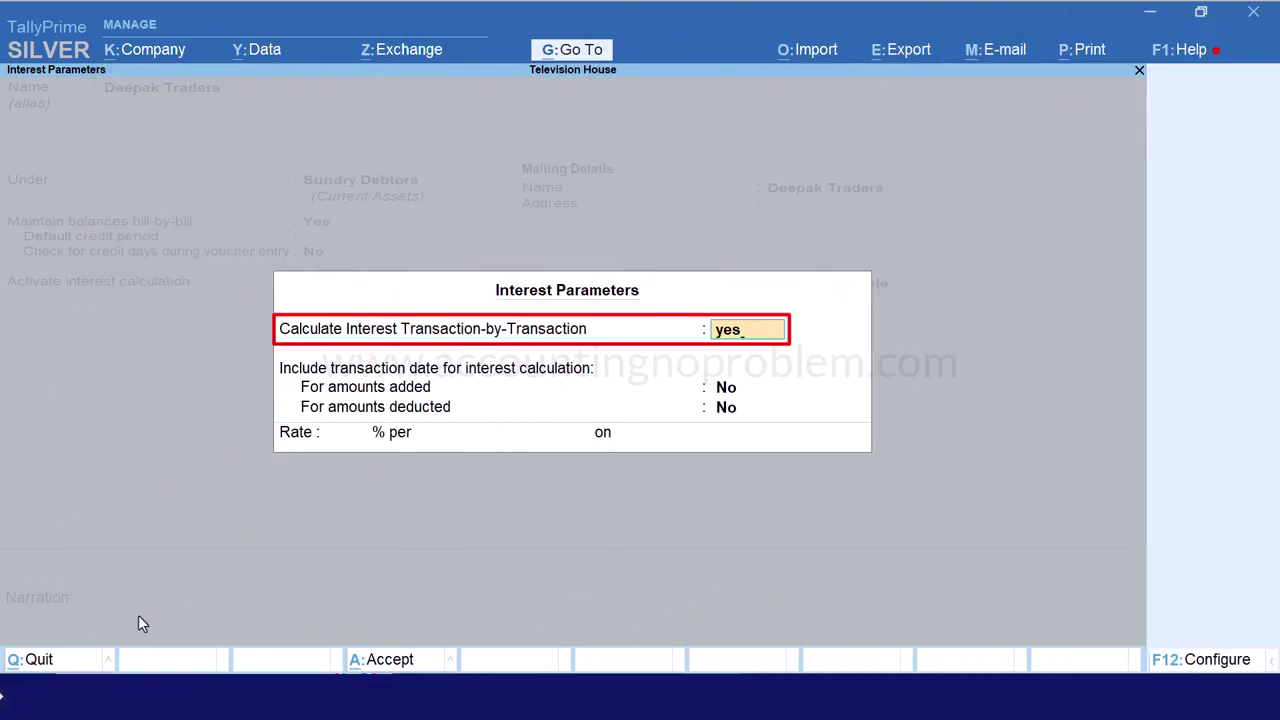
key(Return)
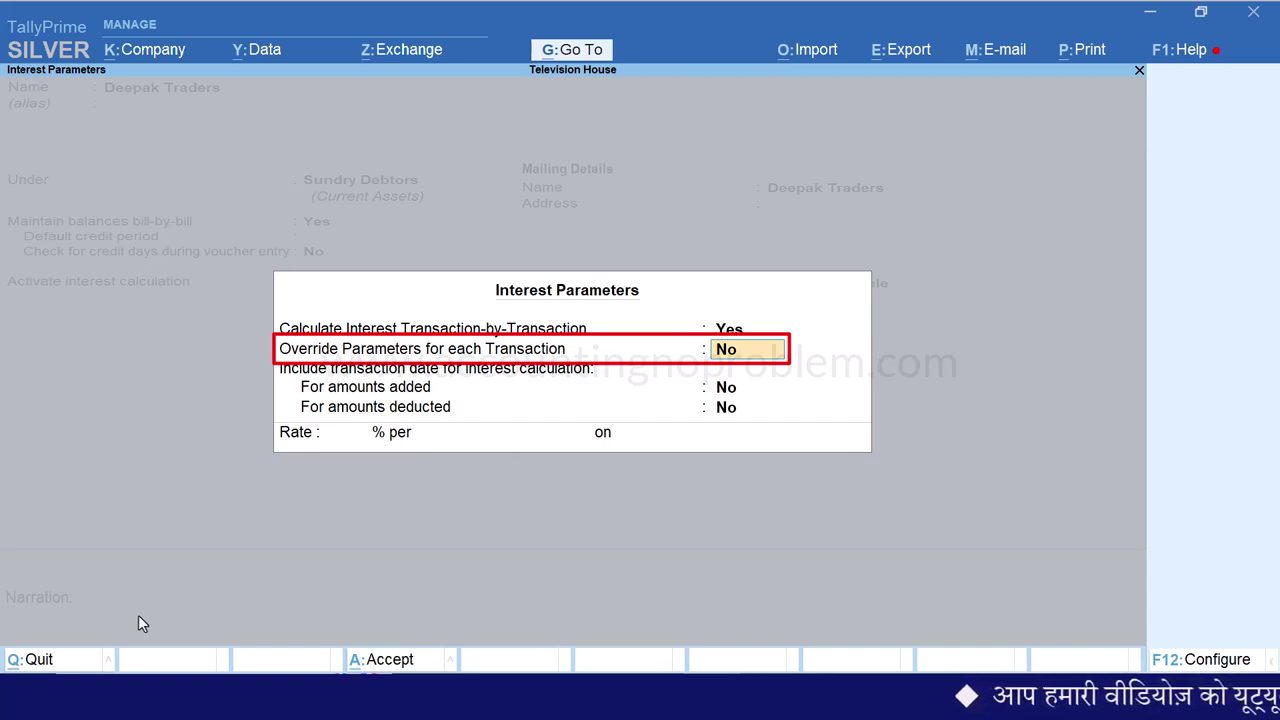
key(Return)
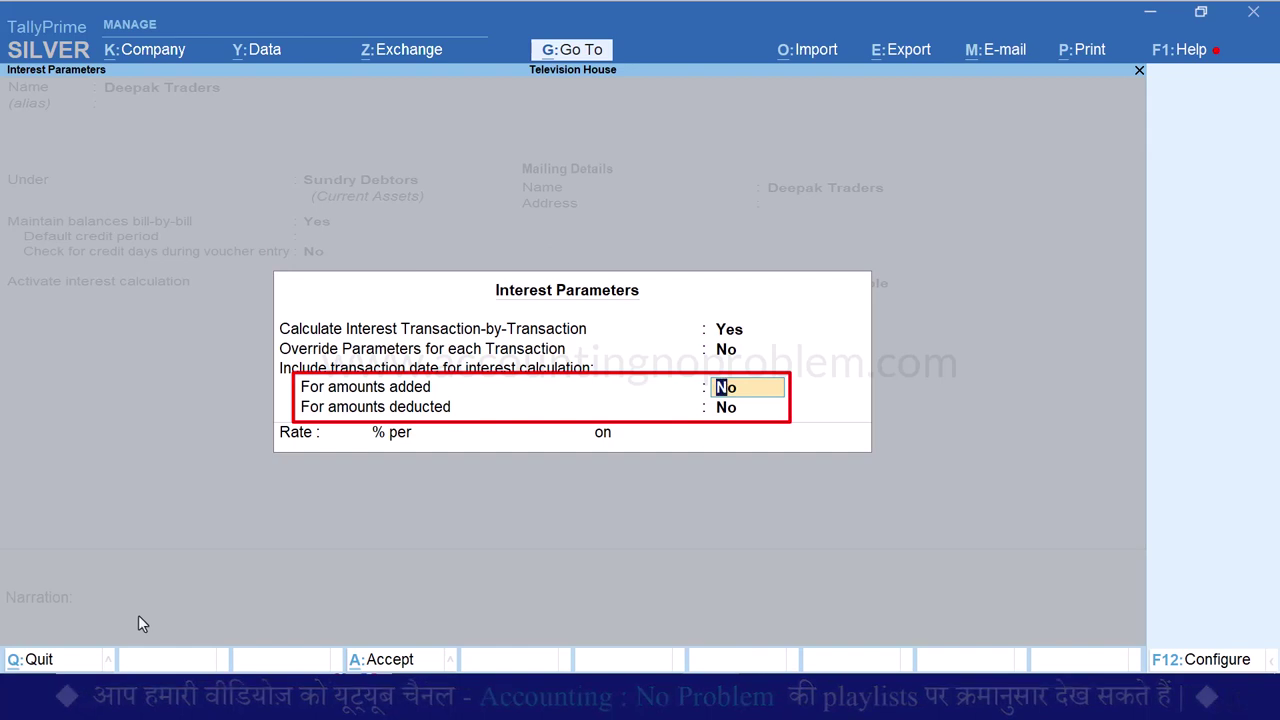
key(Return)
key(Return)
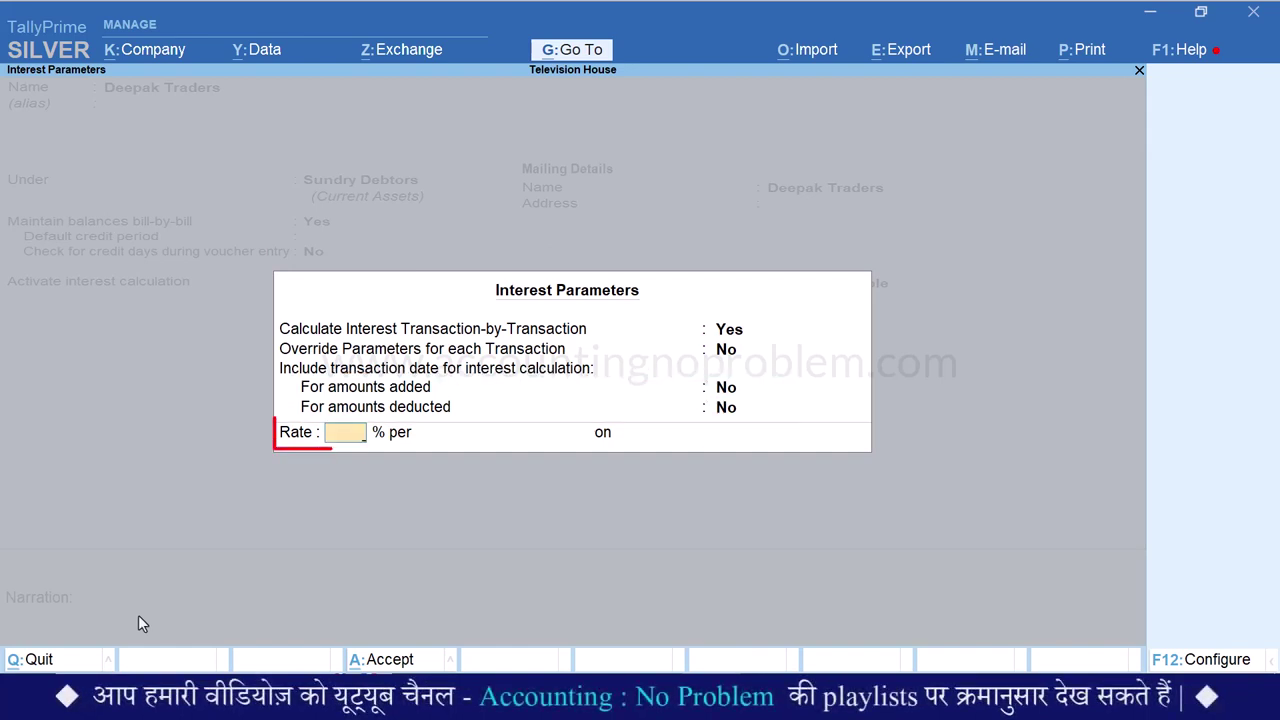
Step: Set the interest rate to 1% per Calendar Month on Debit Balances Only and save the Deepak Traders ledger
key(Return)
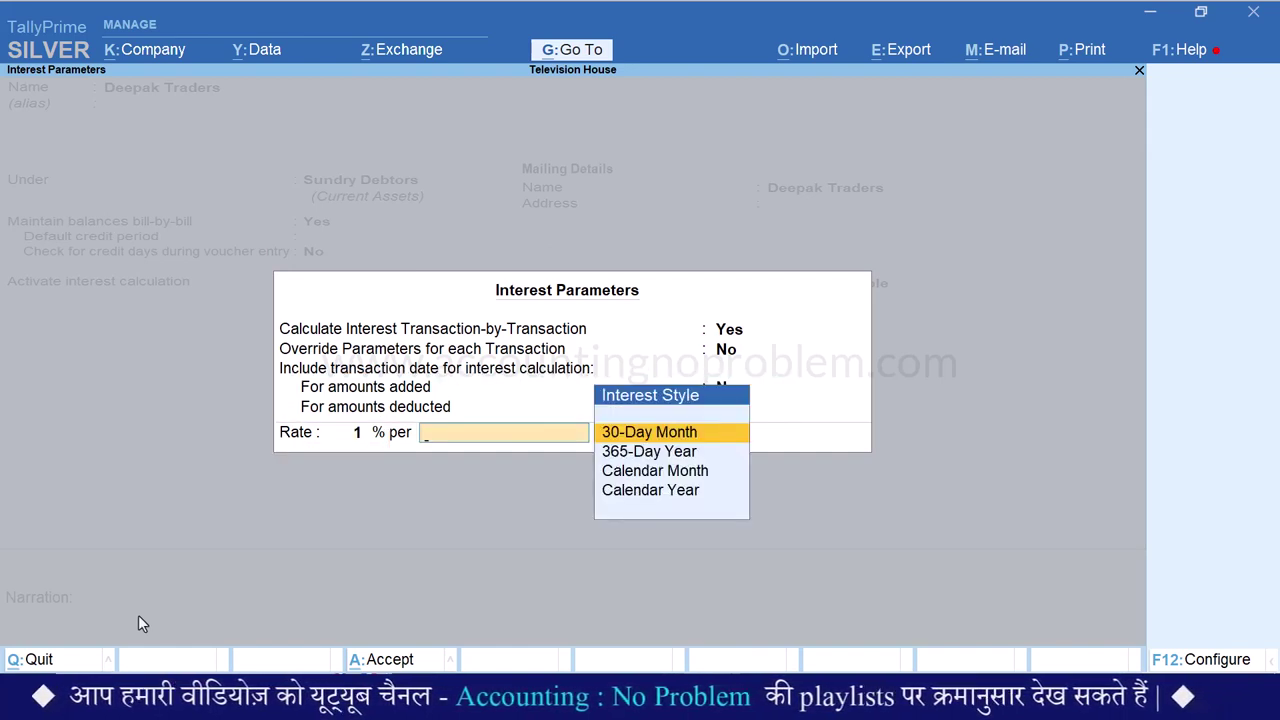
key(Down)
key(Down)
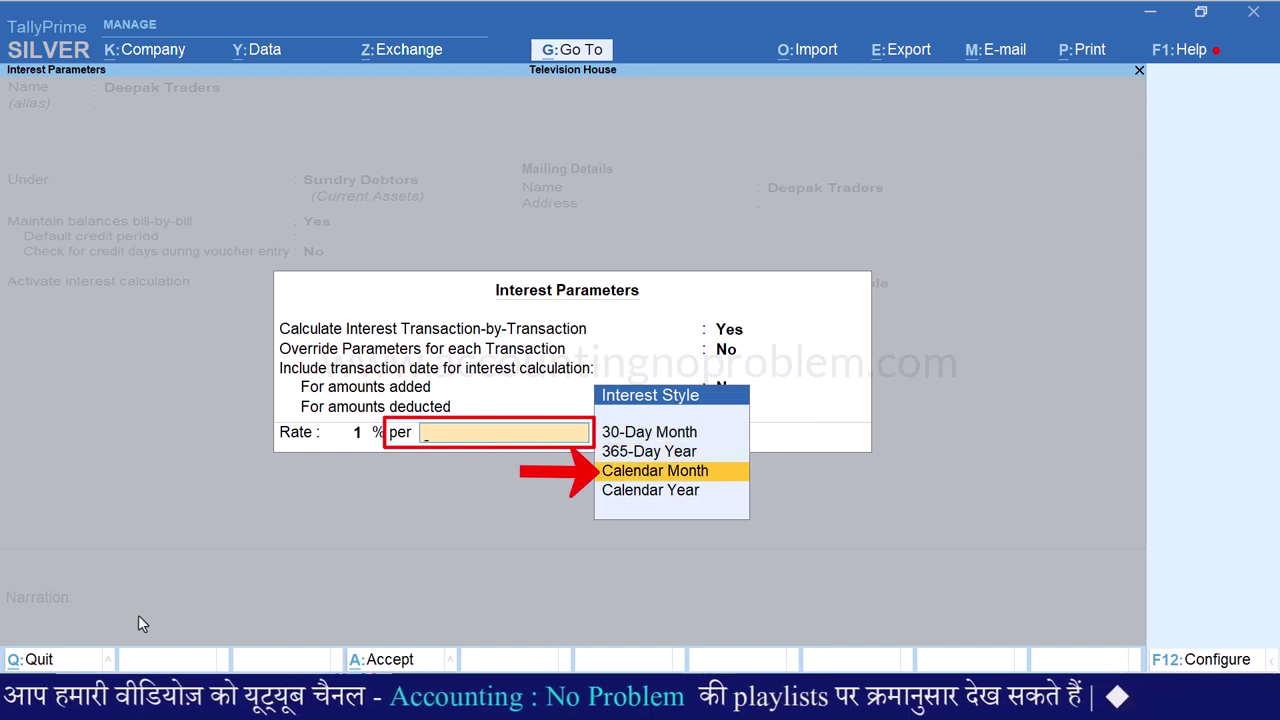
key(Return)
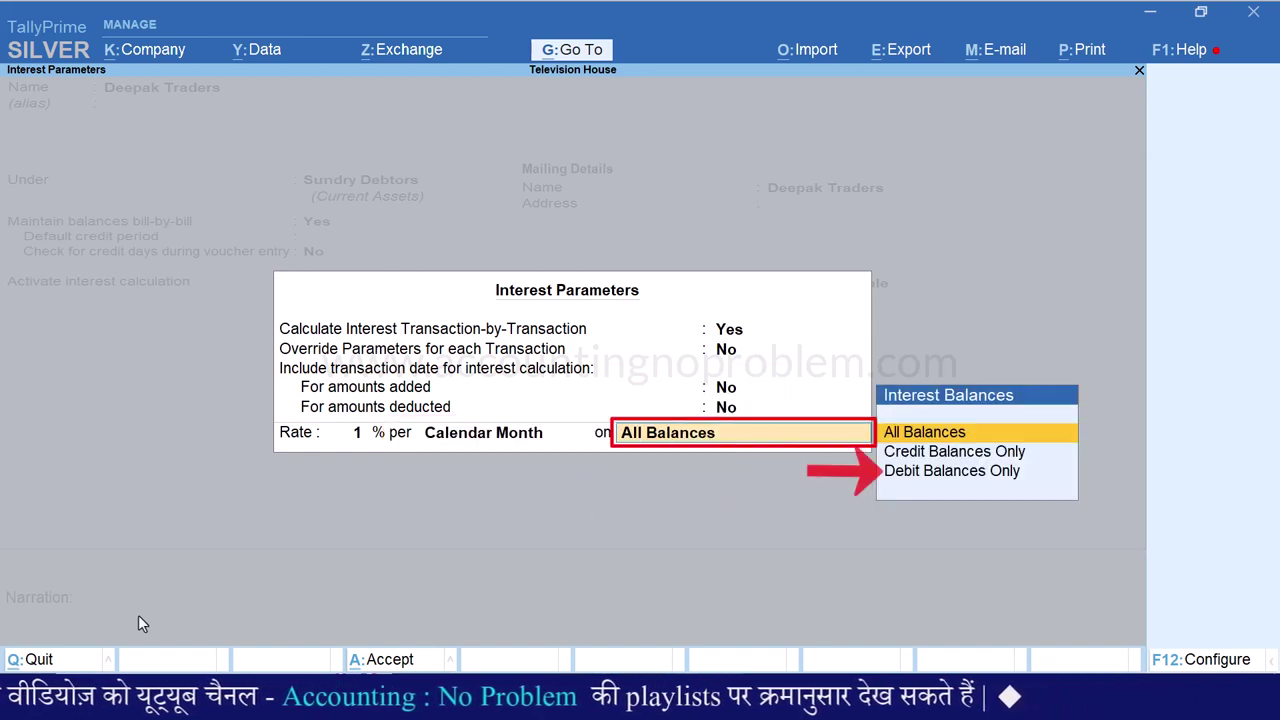
key(Down)
key(Down)
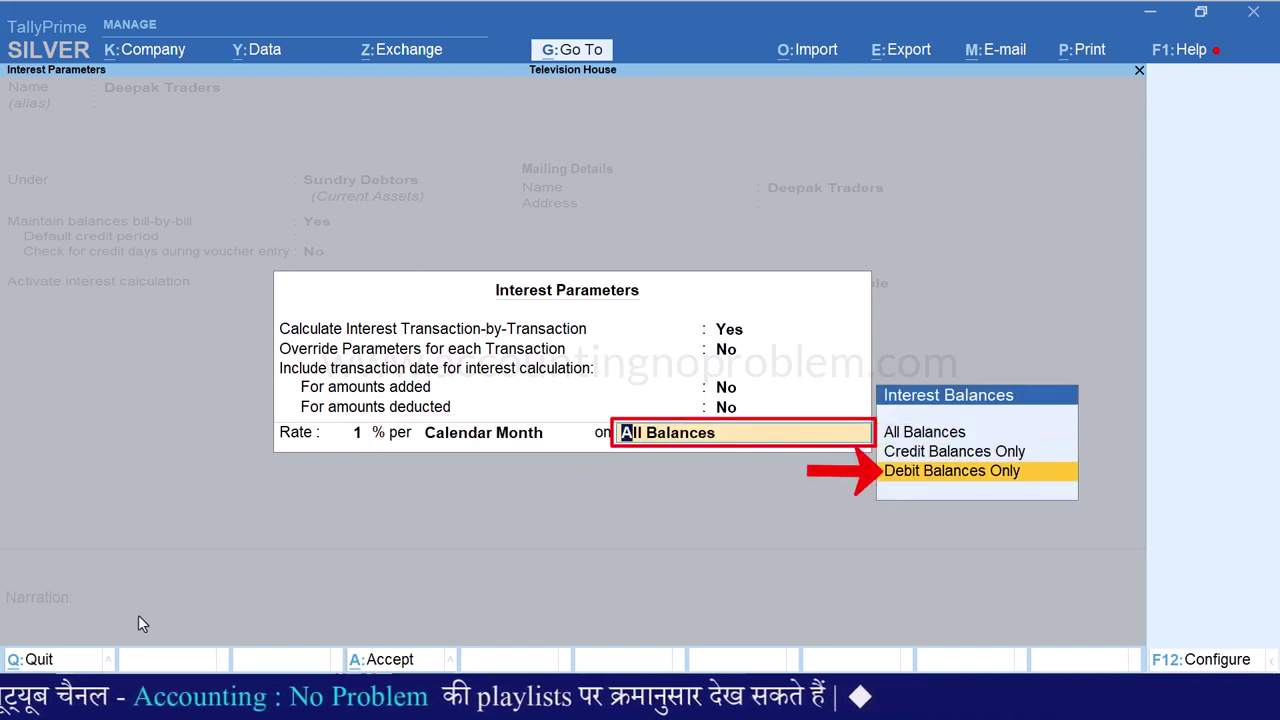
key(Return)
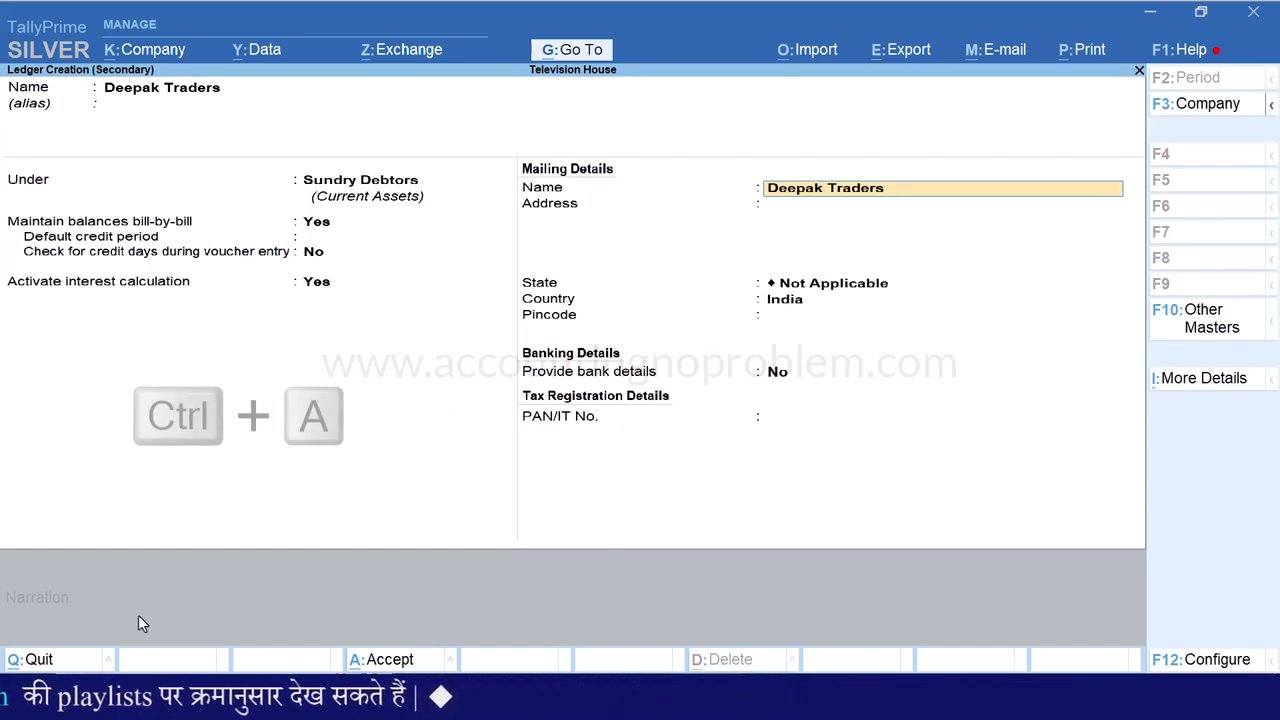
key(ctrl+a)
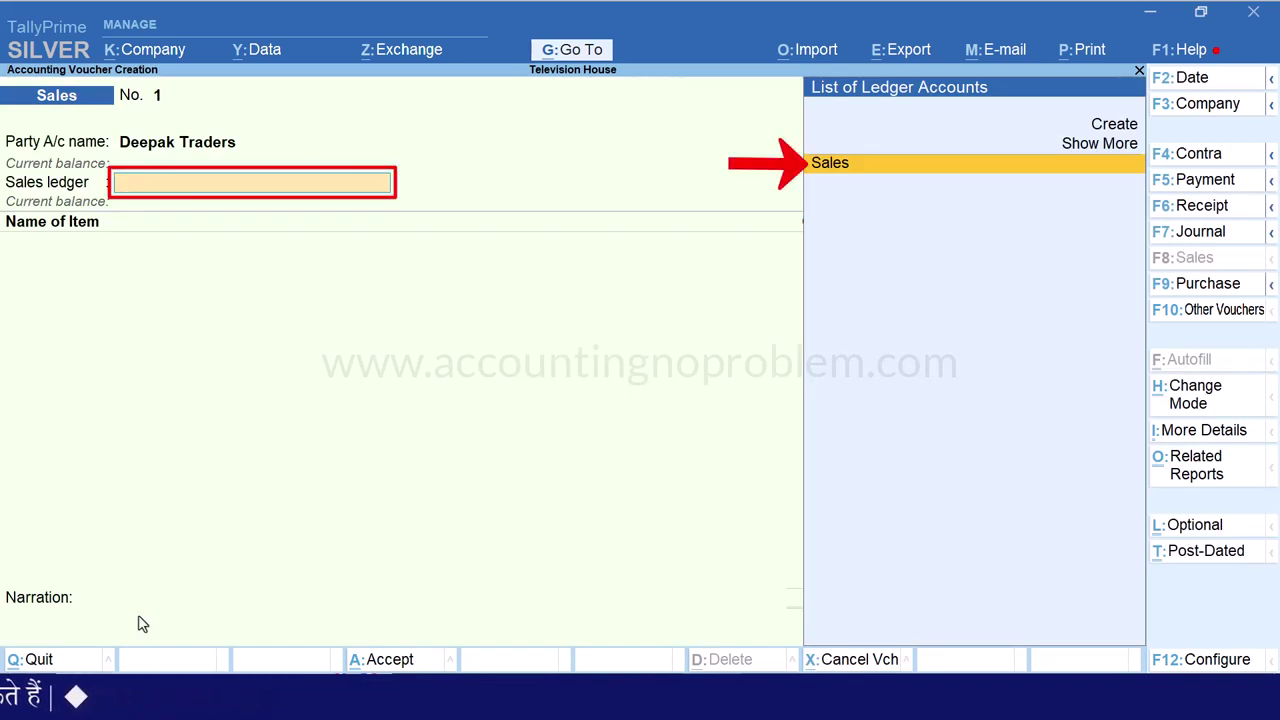
Step: Choose the Sales ledger and add 4 Nos of BPL TV 20" at a rate of 25,000 to the sales voucher
key(Return)
key(Down)
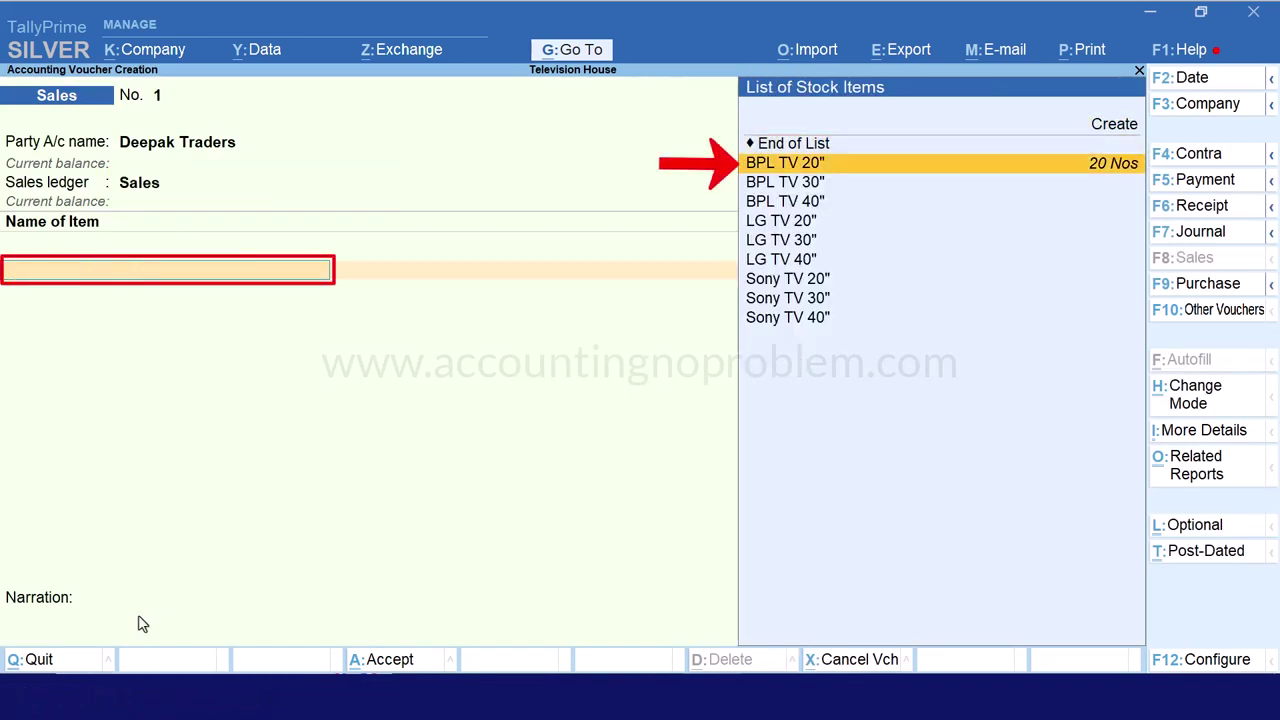
key(Return)
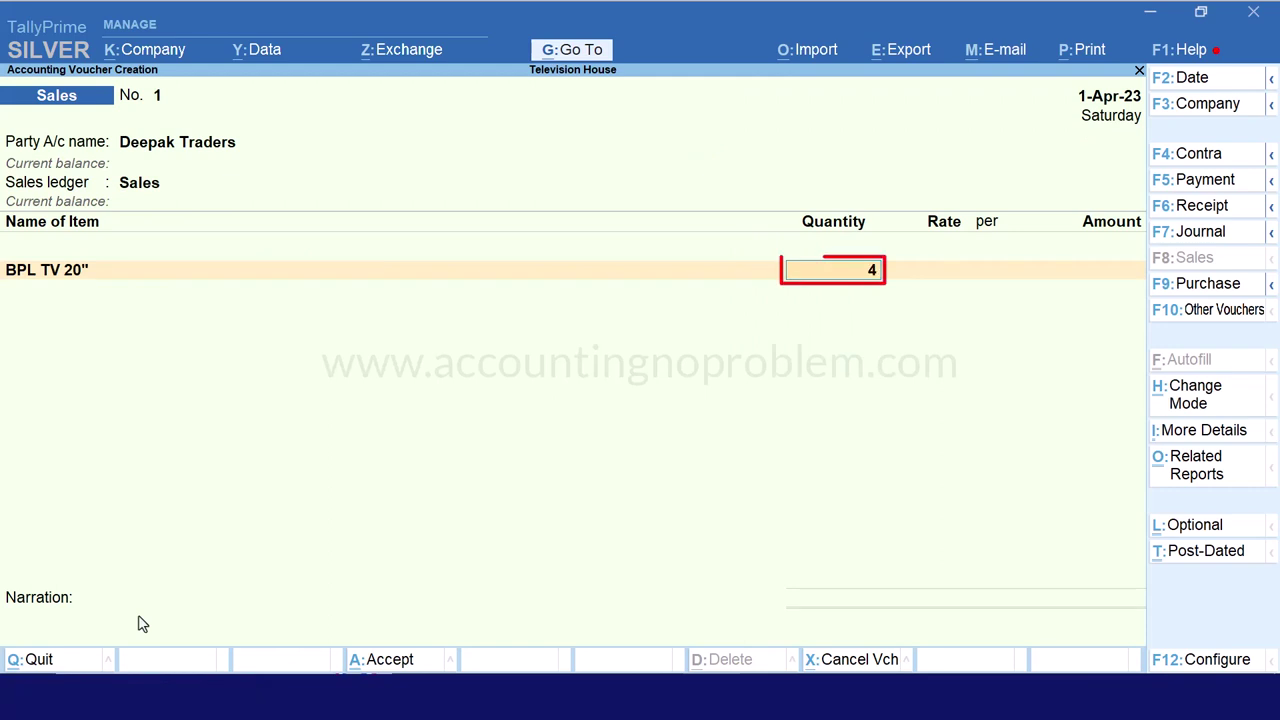
text(4)
key(Return)
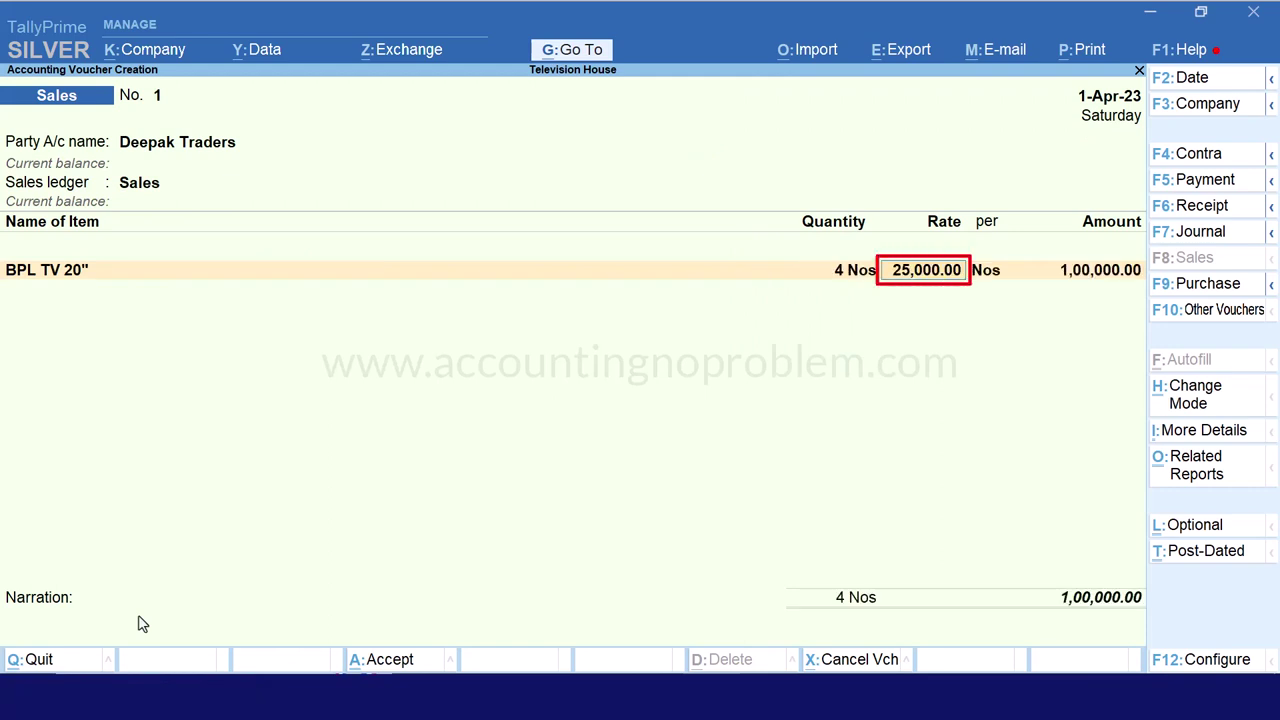
key(Return)
key(Return)
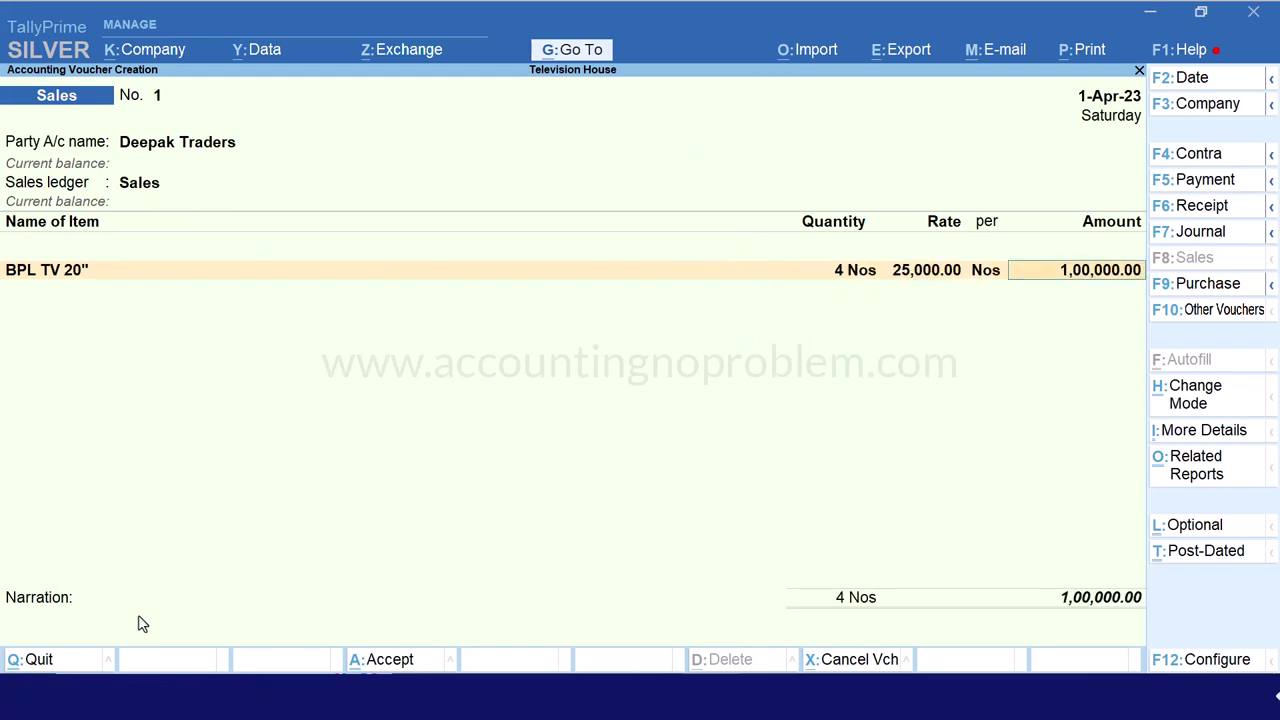
key(Return)
Step: End the item list, allocate the 1,00,000 debit to New Ref 1 without credit days, and save the voucher with no narration
key(Return)
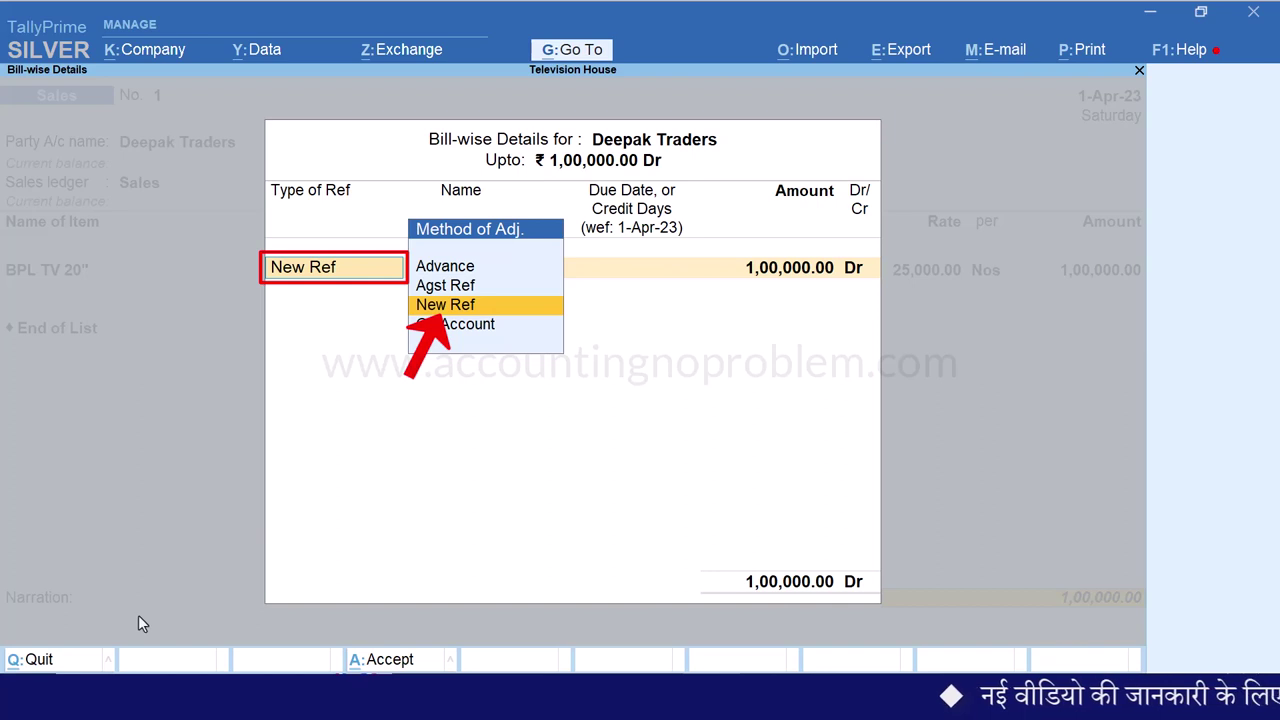
key(Return)
key(Return)
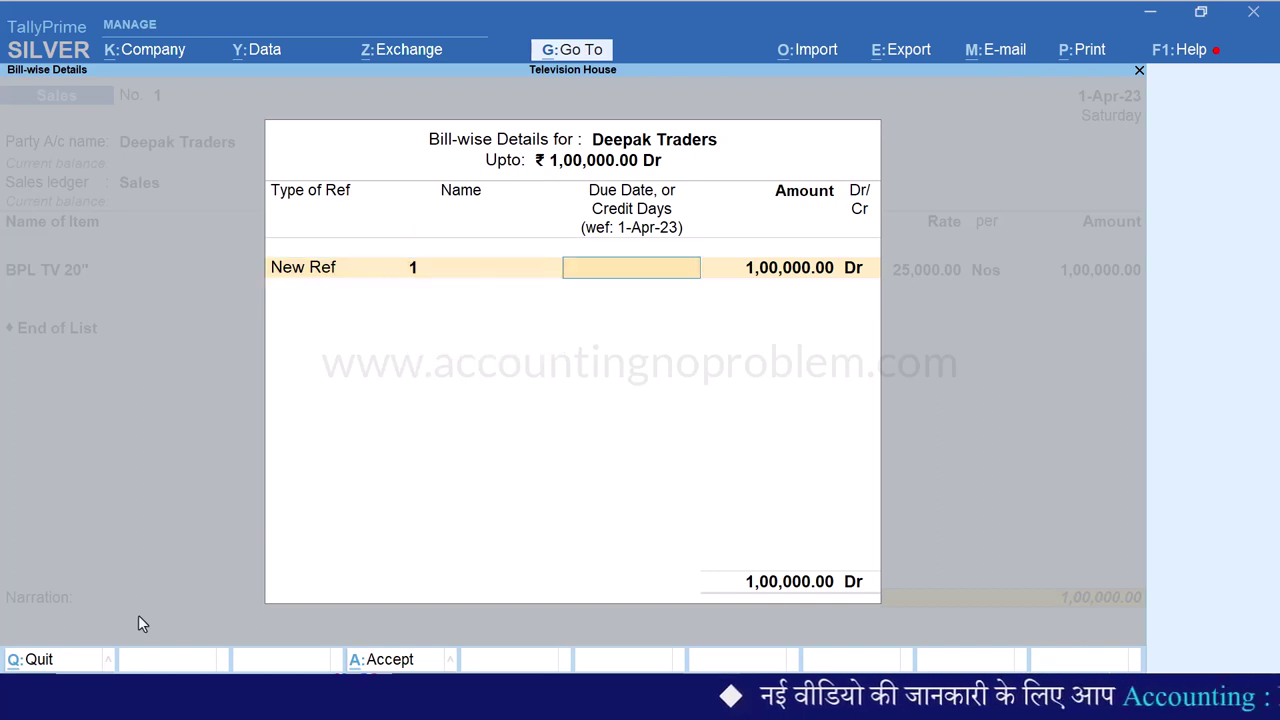
key(Return)
key(Return)
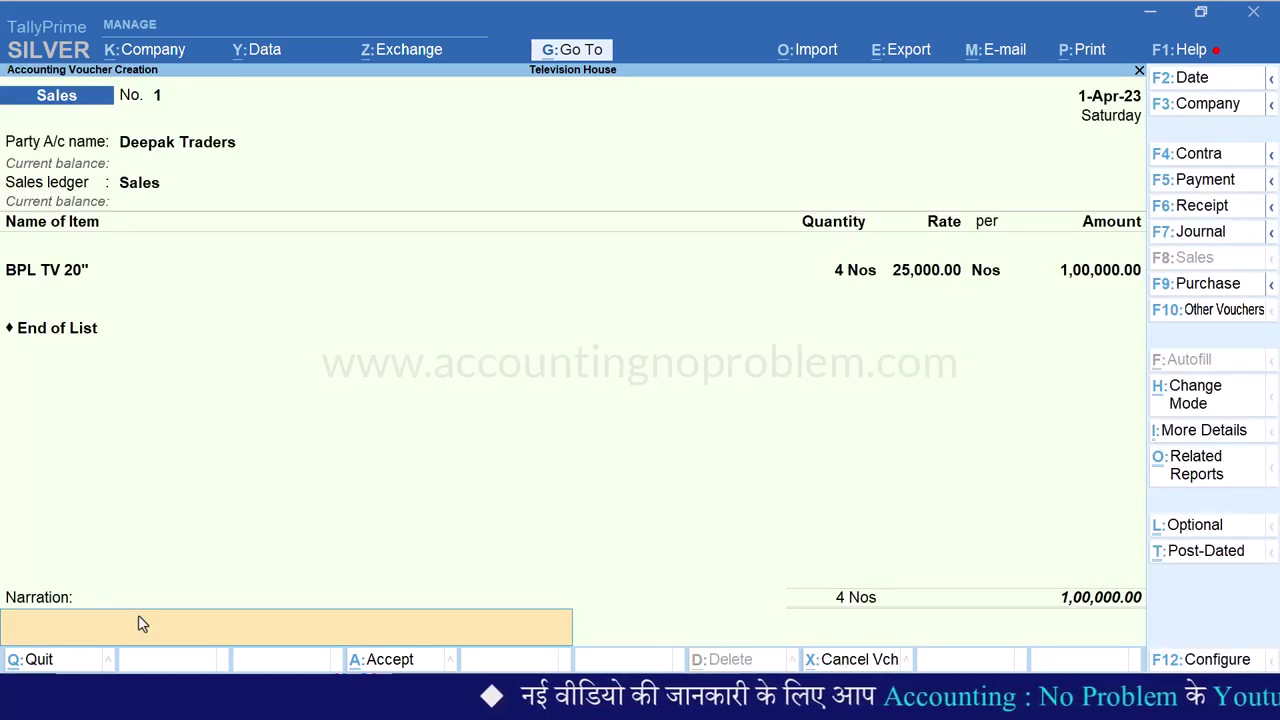
key(Return)
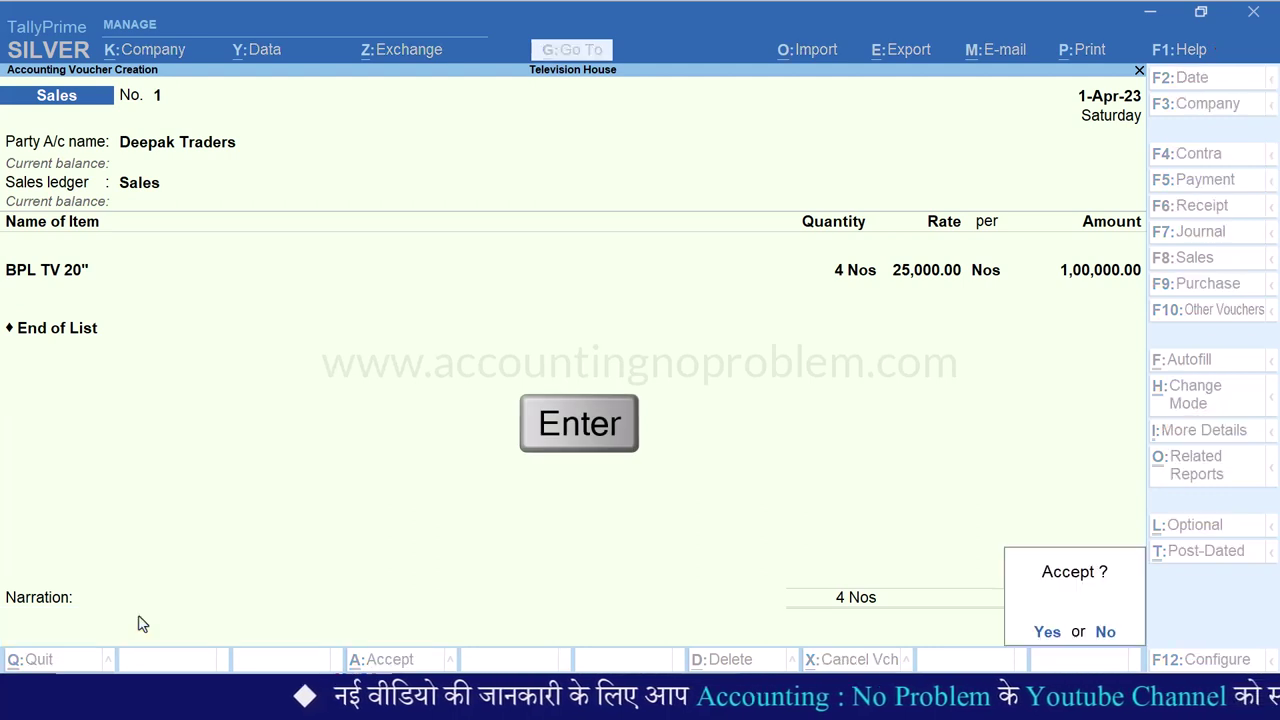
key(Return)
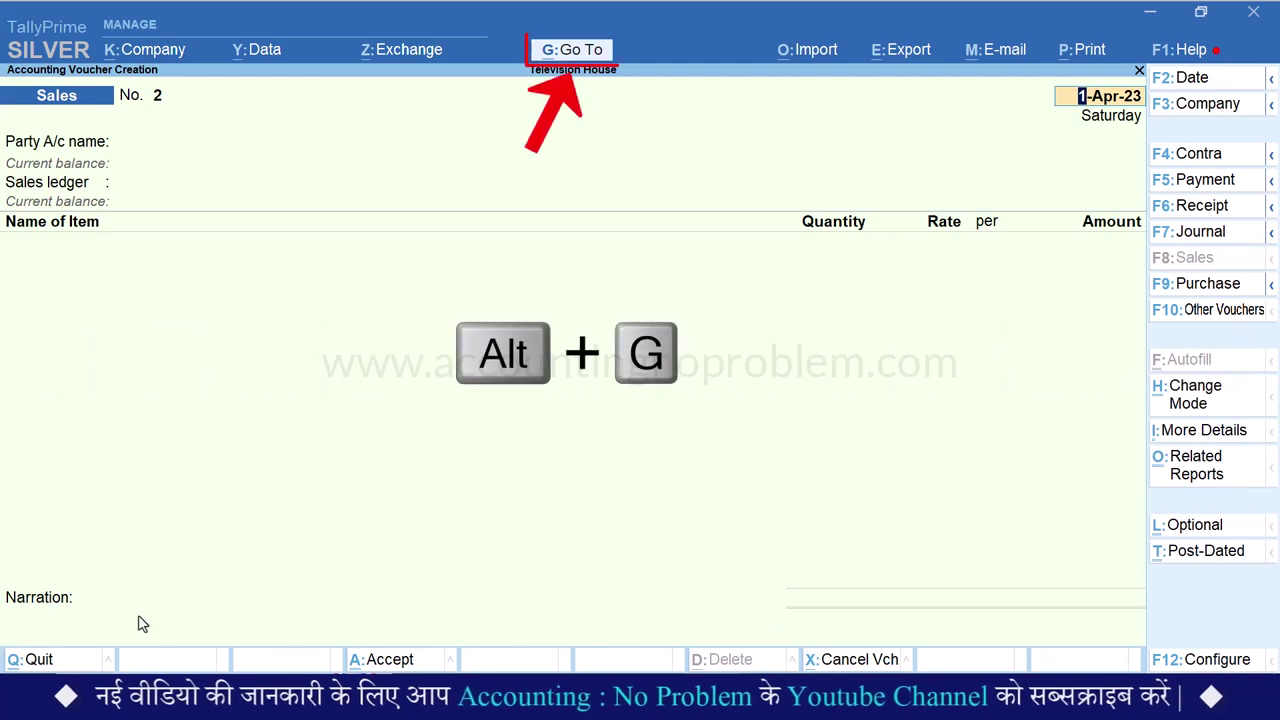
Step: Open the Ledger Interest Calculation report for Deepak Traders
key(alt+g)
text(Interest)
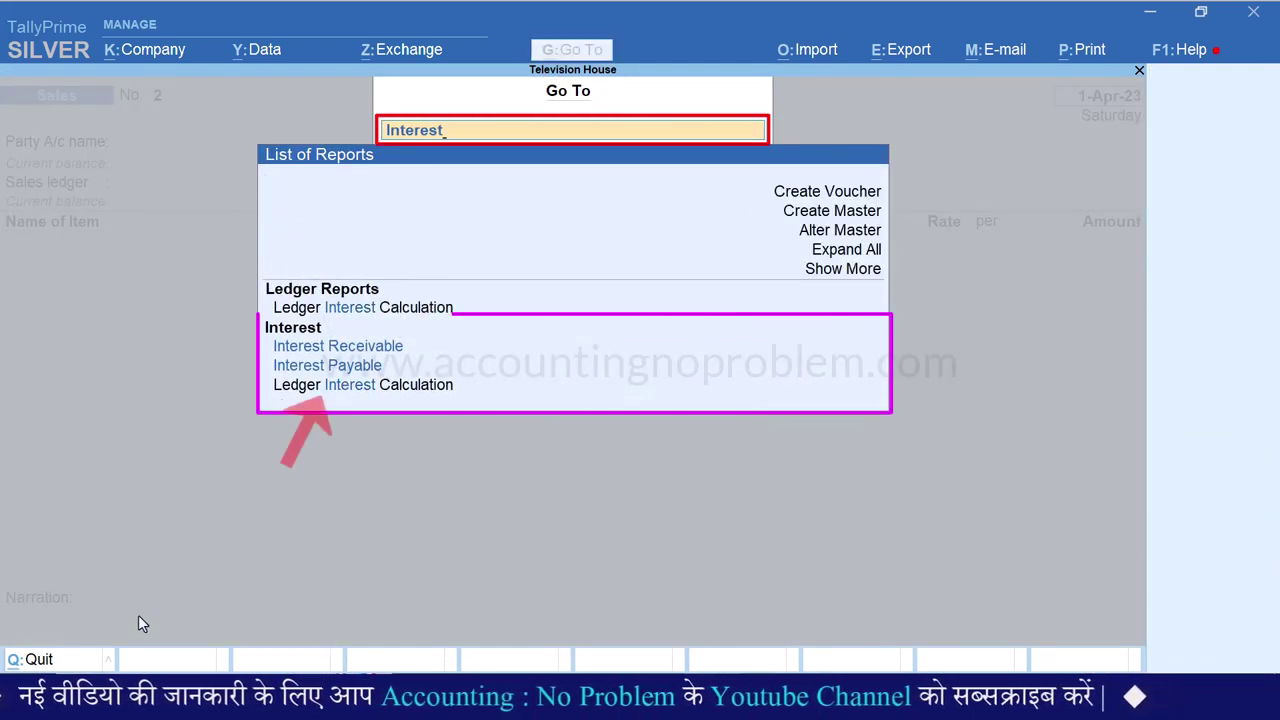
key(Down)
key(Down)
key(Down)
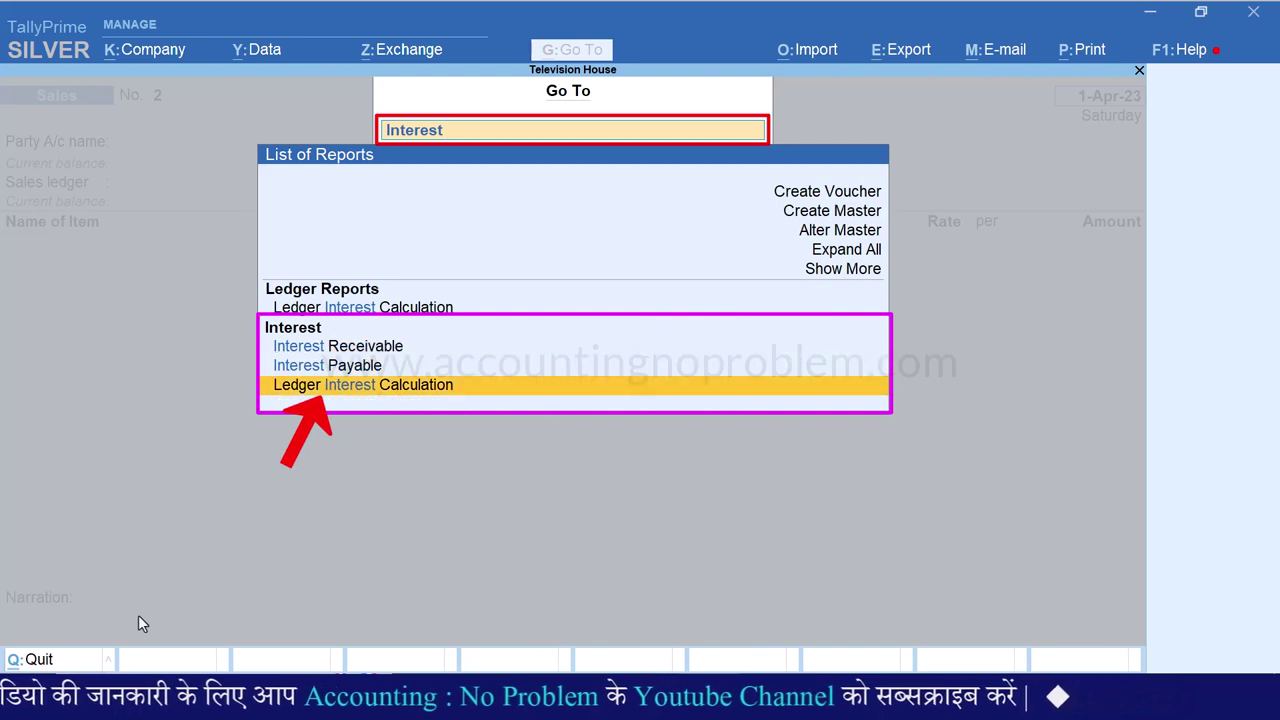
key(Return)
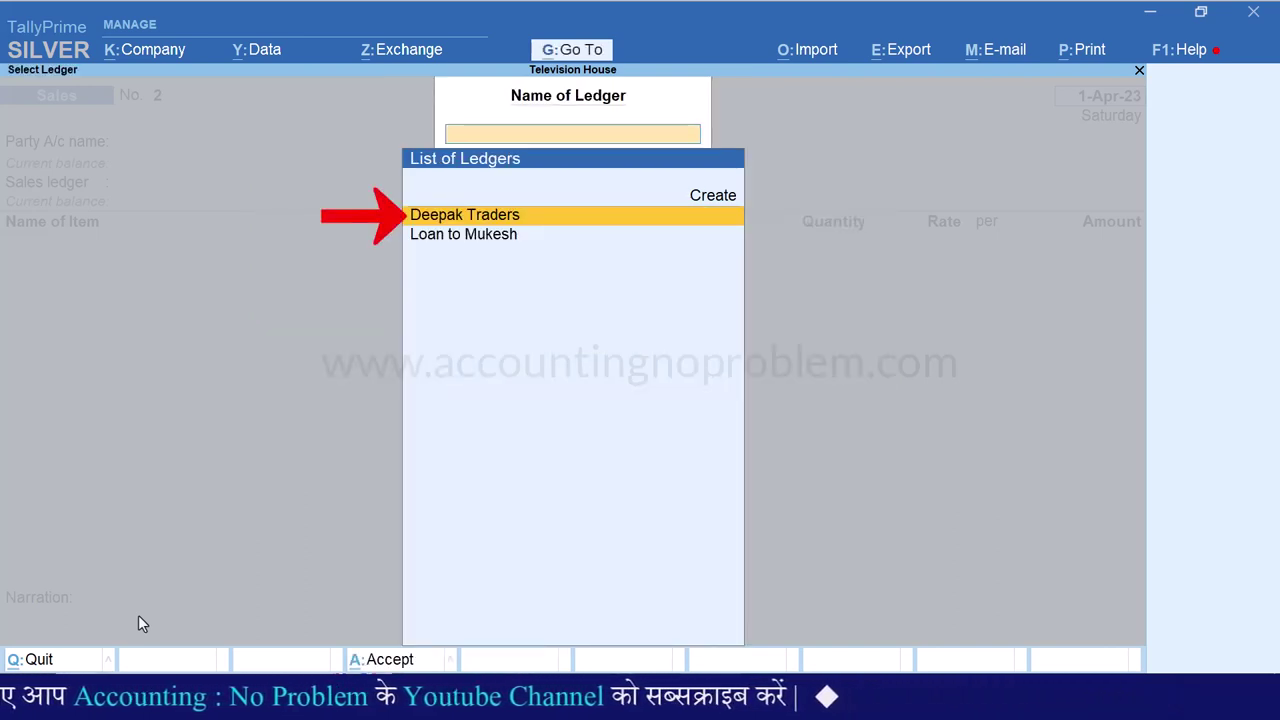
key(Return)
Step: Set the interest report's period to 1-Apr-23 to 1-May-23 and expand it to the detailed view
key(F2)
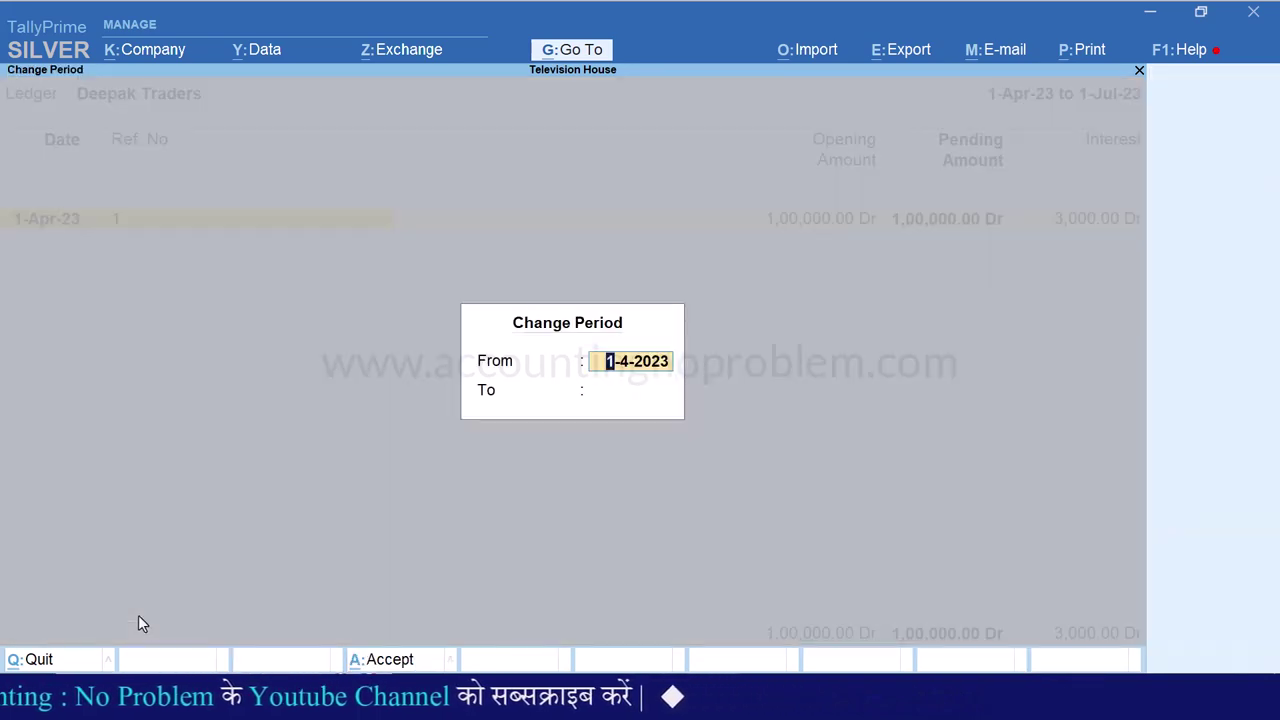
key(Return)
text(1.5)
key(Return)
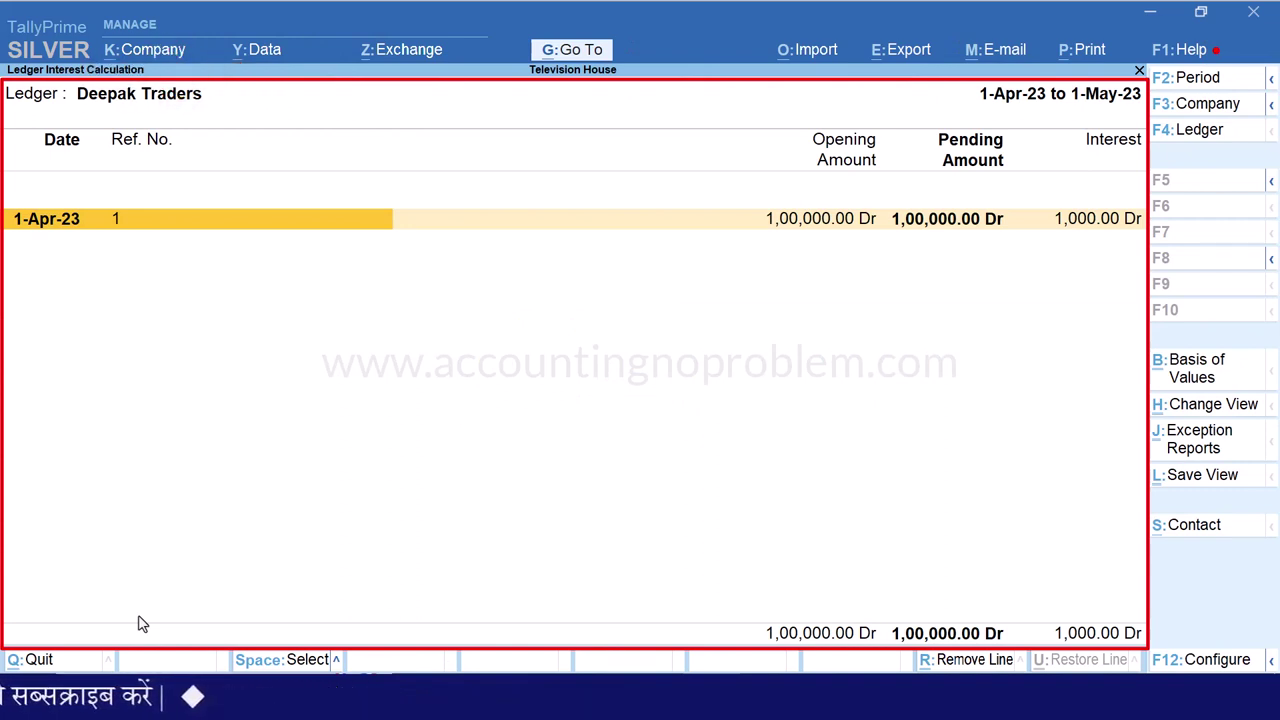
key(alt+F5)
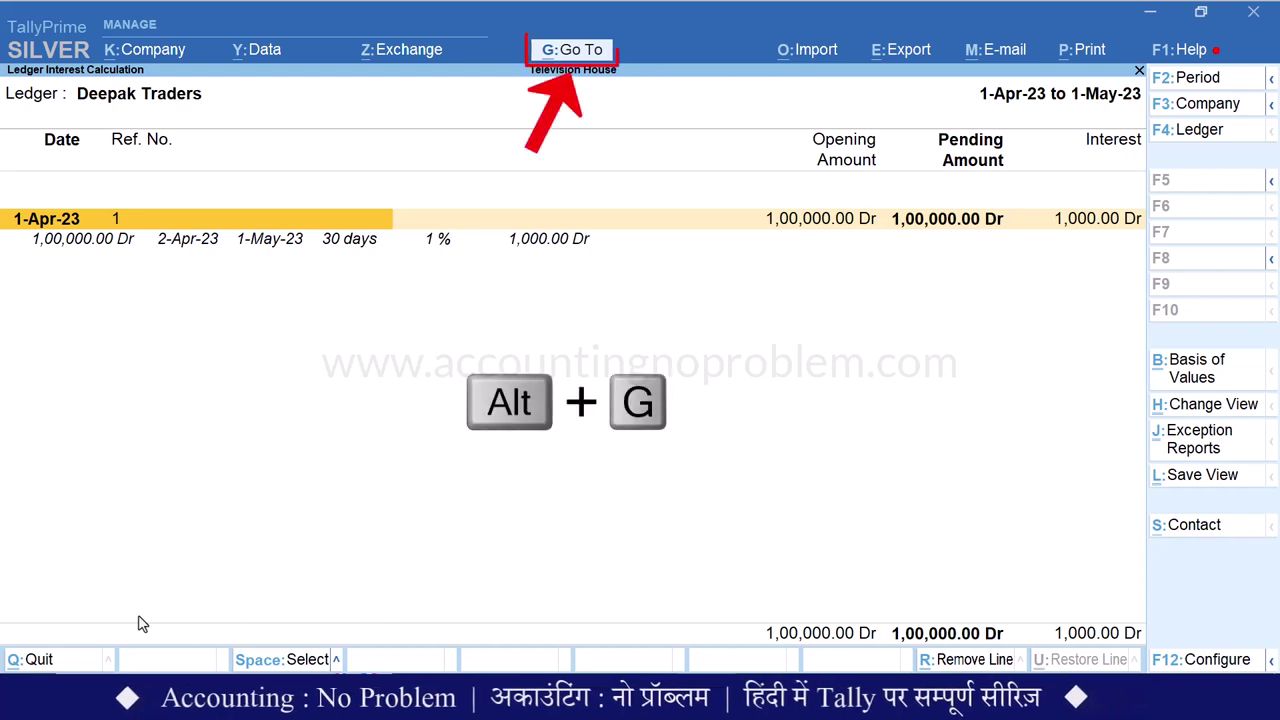
Step: Create a new journal voucher and set its date to 1-May-23
key(alt+g)
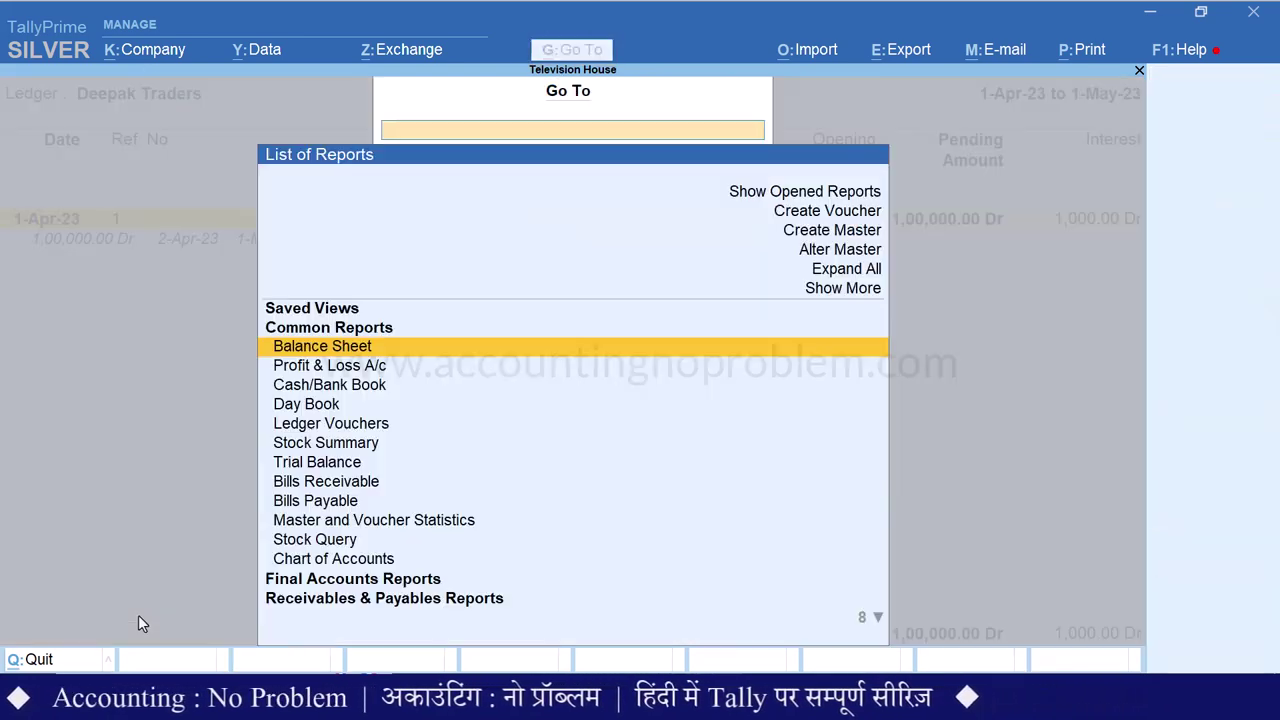
key(Up)
key(Up)
key(Up)
key(Up)
key(Up)
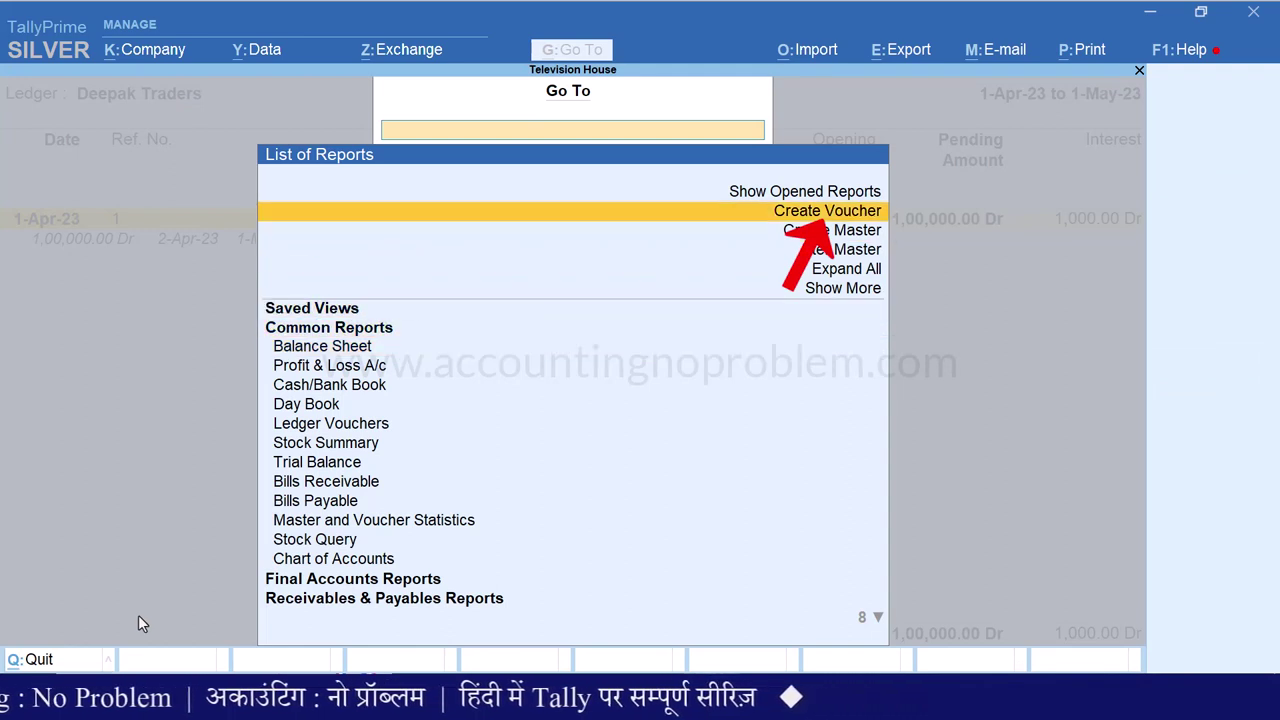
key(Return)
key(F7)
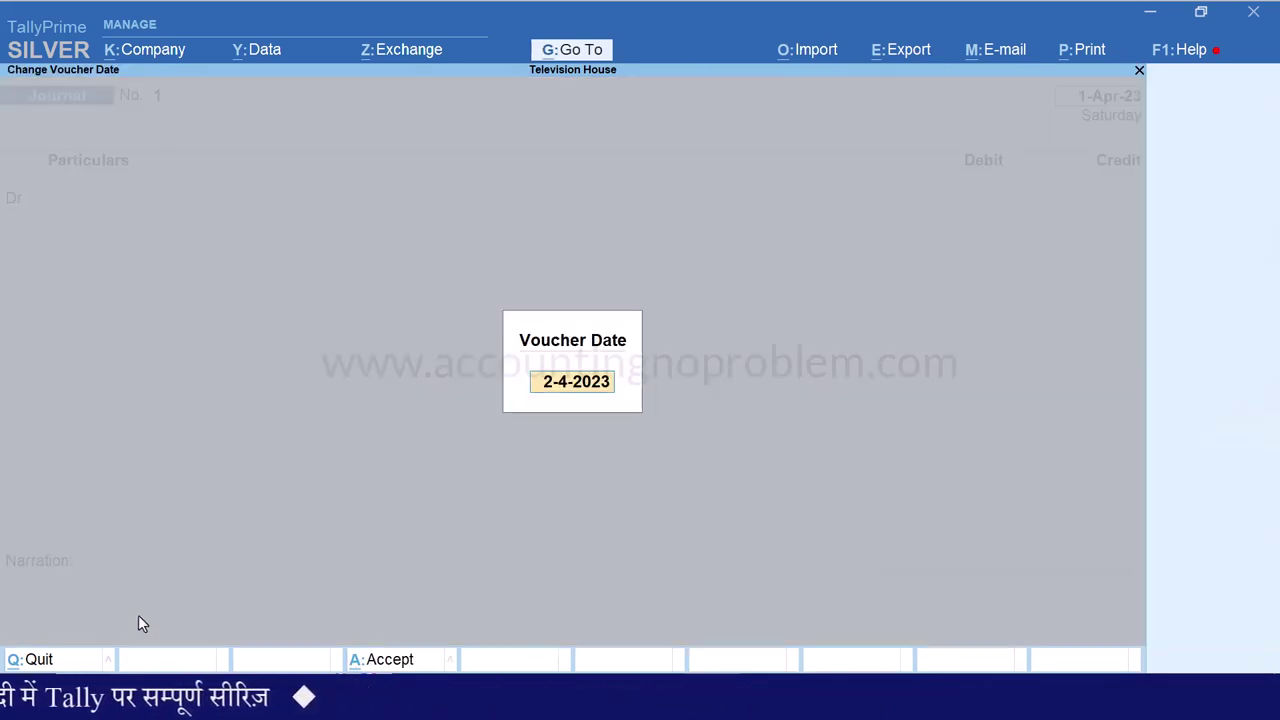
key(F2)
text(1.5)
key(Return)
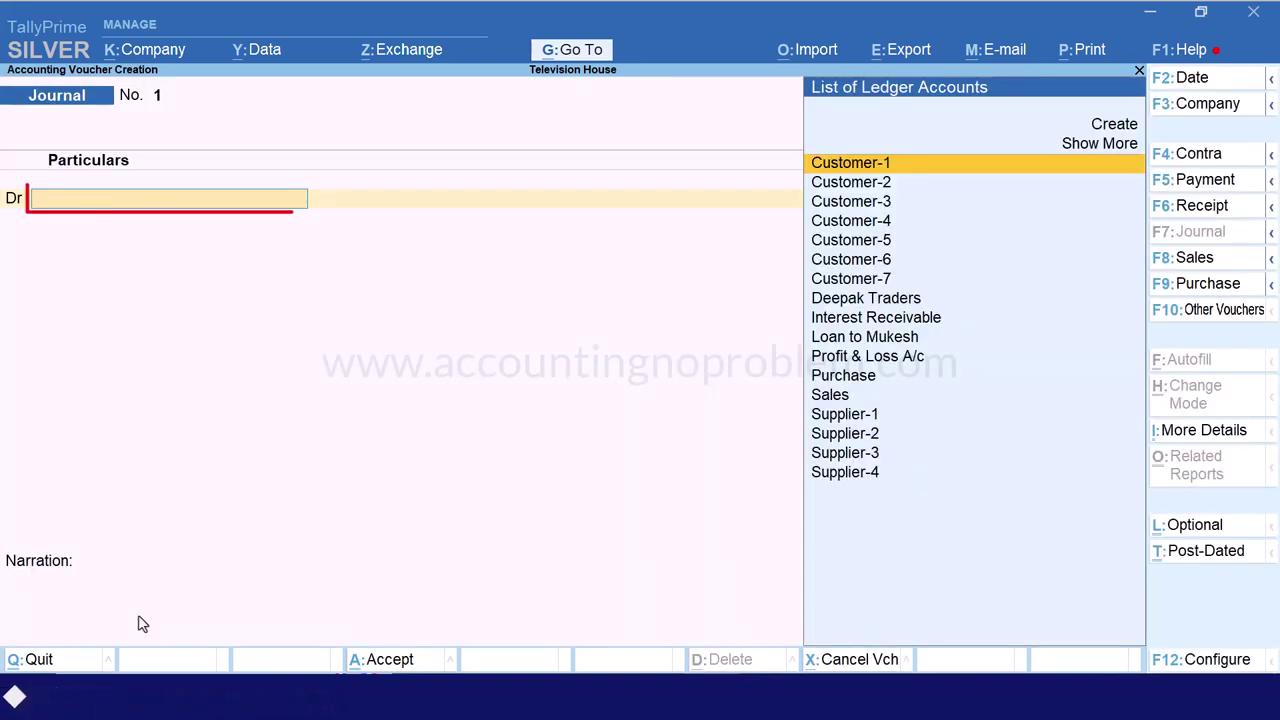
Step: Debit Deepak Traders with 1,000 in the journal voucher
text(Dee)
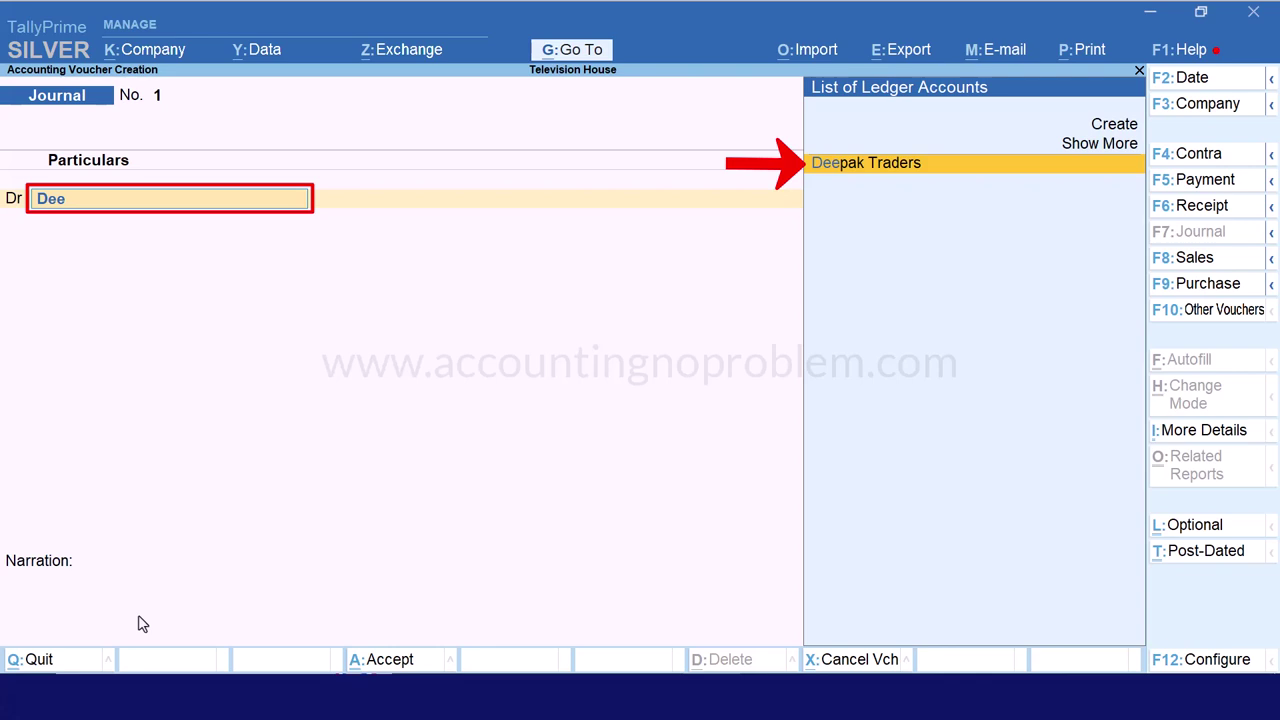
key(Return)
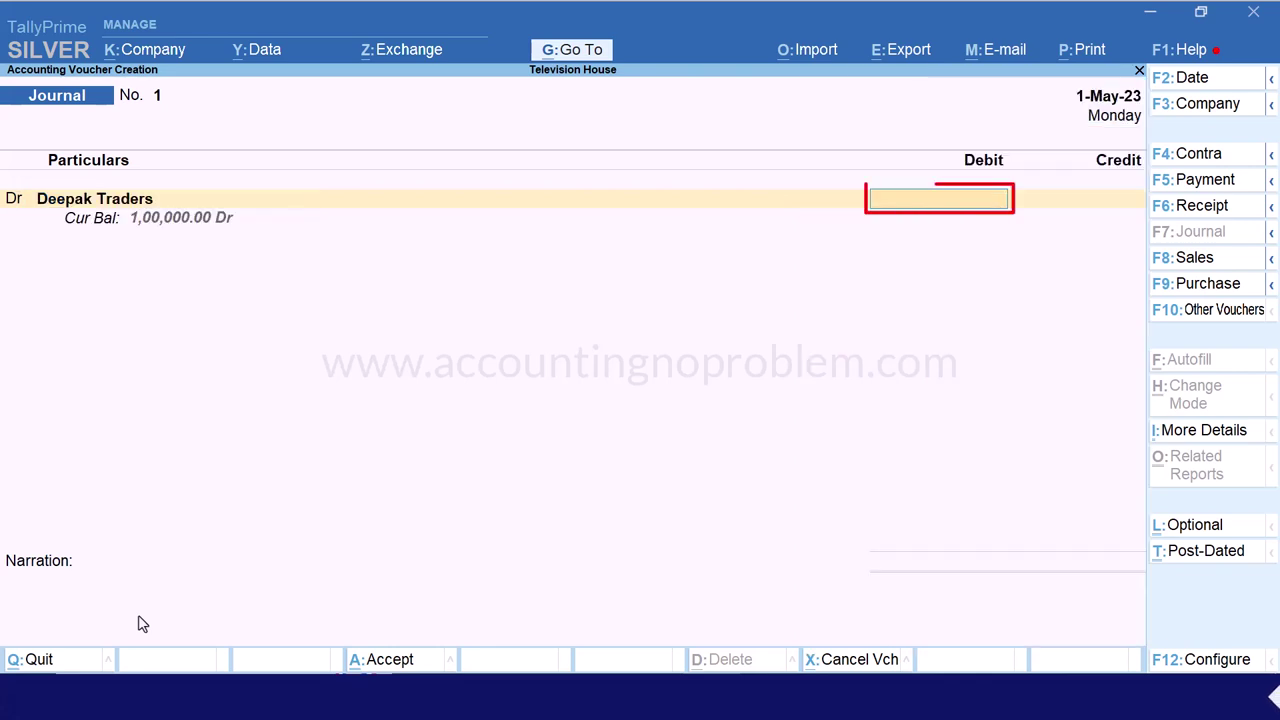
text(1,000)
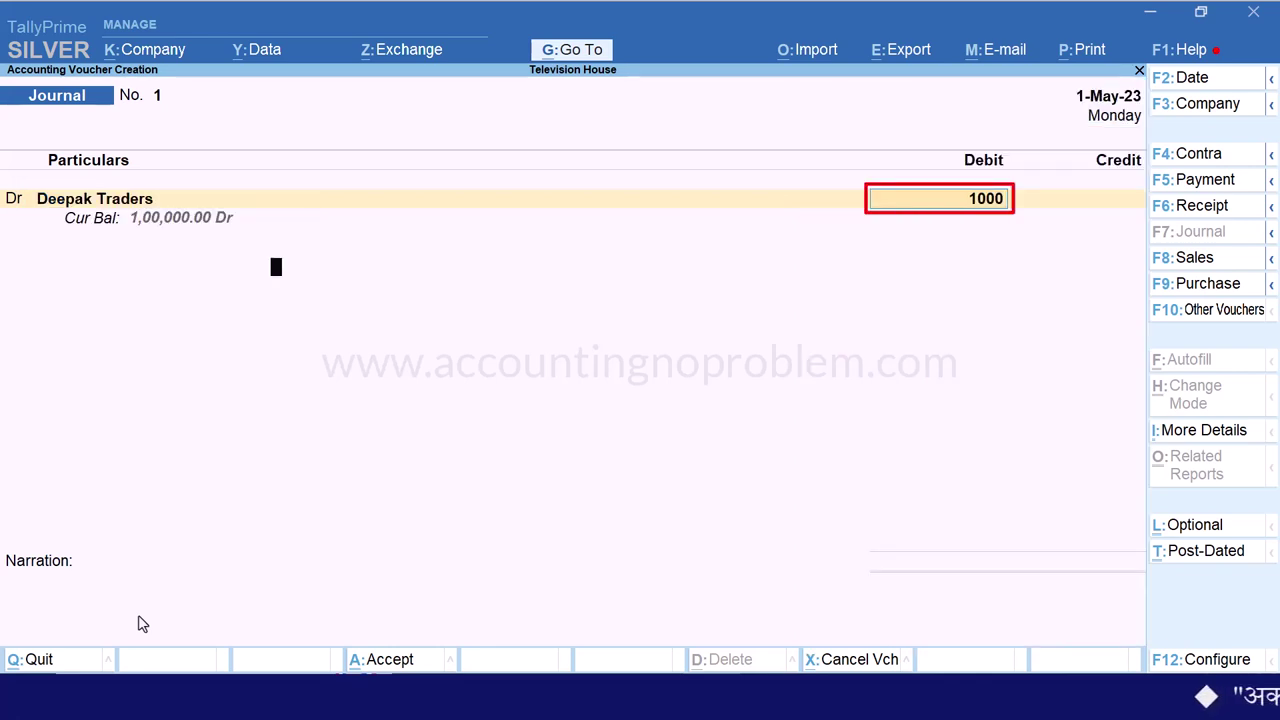
key(Return)
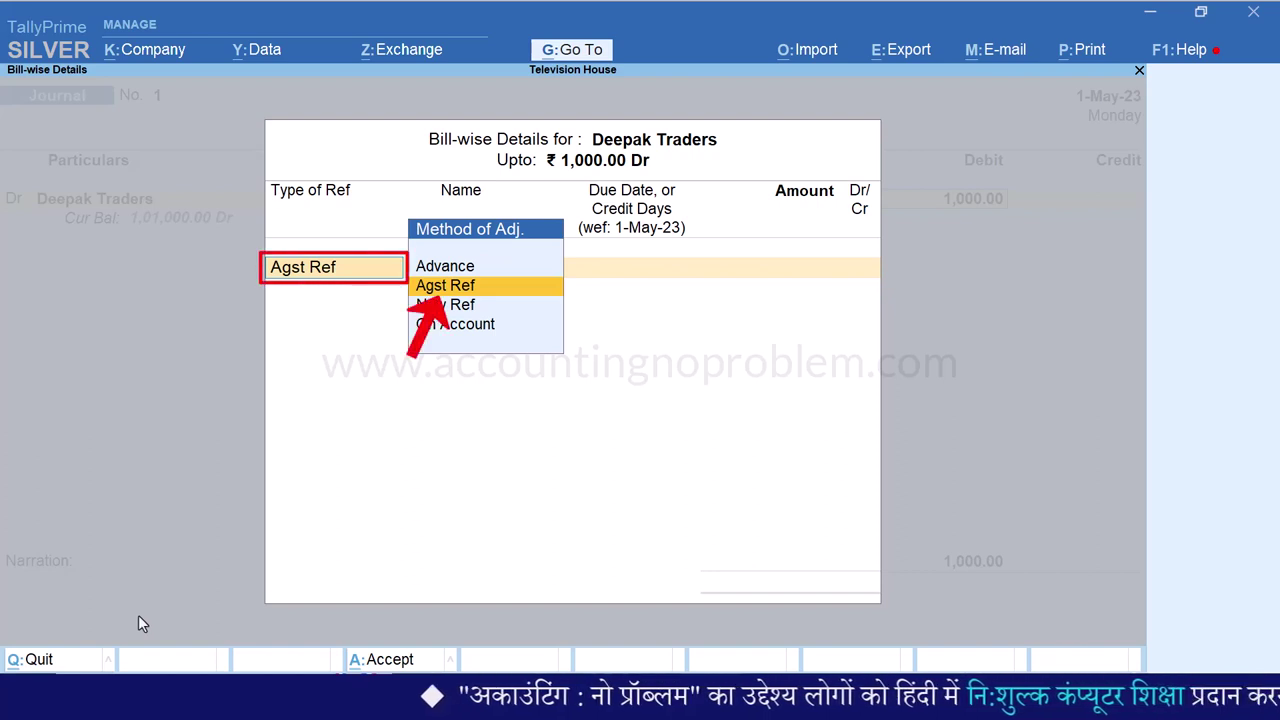
Step: Allocate the debit as Agst Ref to pending bill 1, setting the amount to 1,000 and its side to Dr
key(Return)
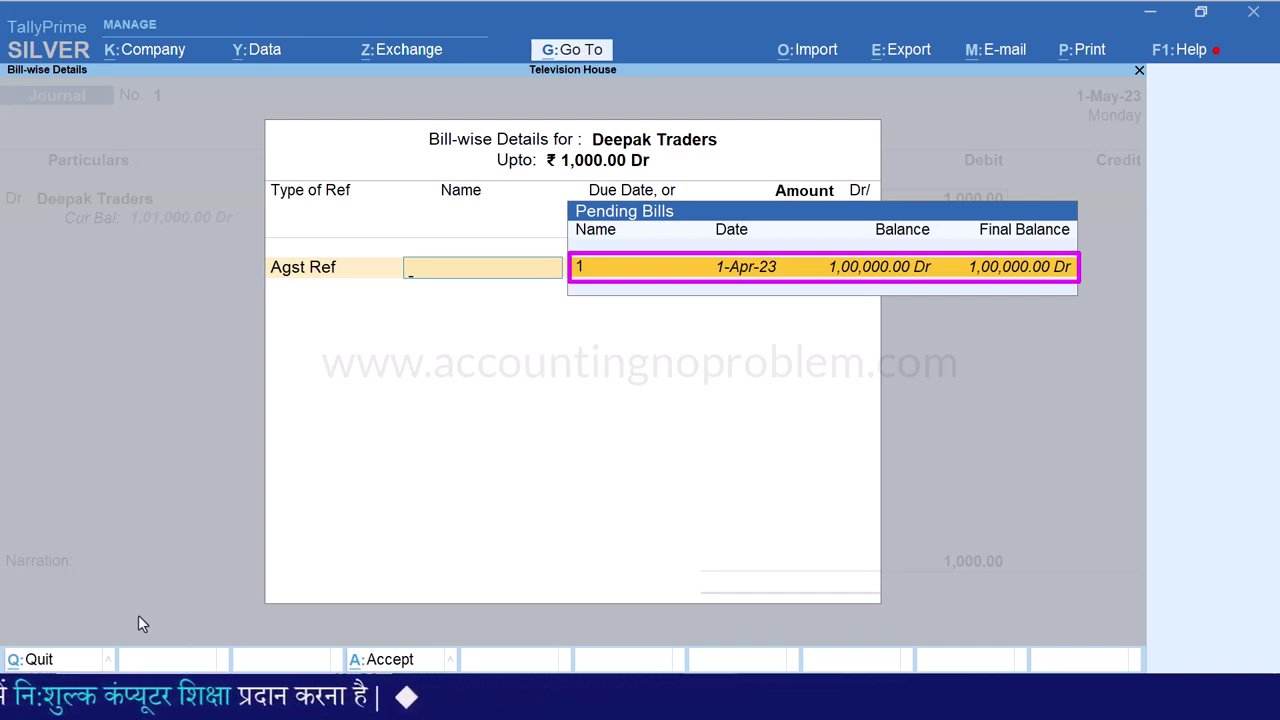
key(Return)
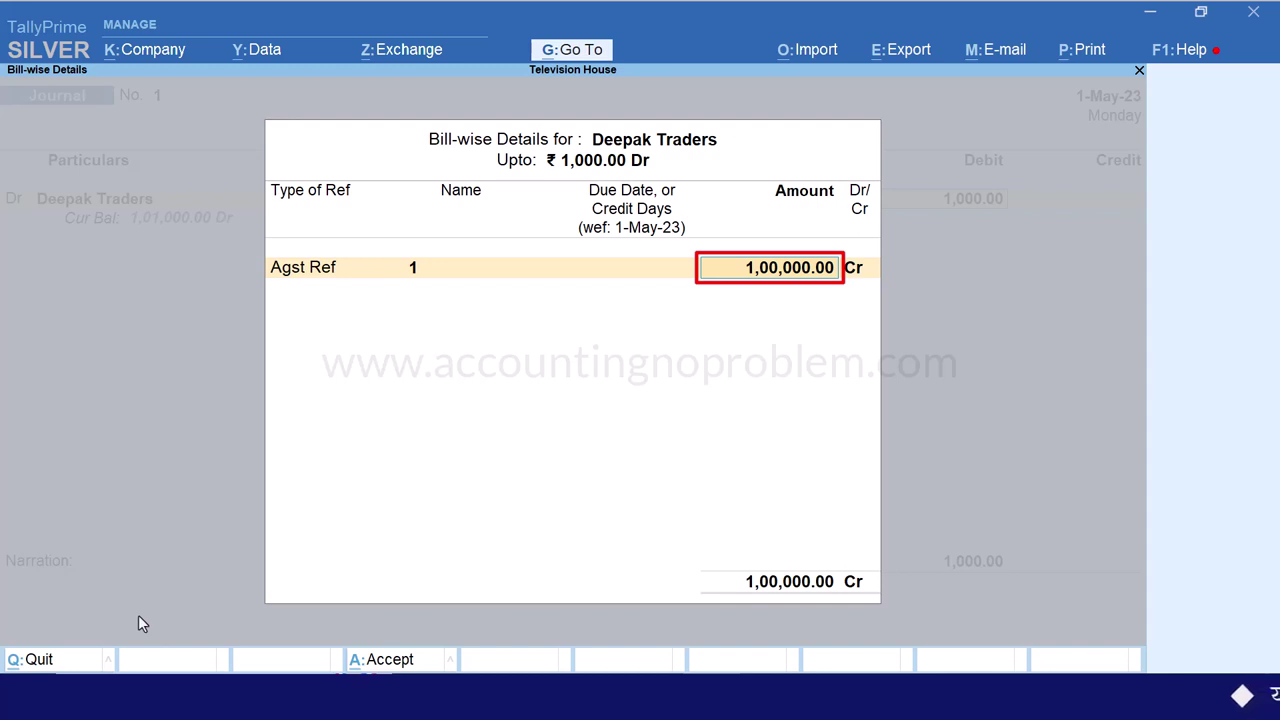
key(Delete)
key(Delete)
key(Delete)
key(Delete)
key(Delete)
key(Delete)
key(Delete)
key(Delete)
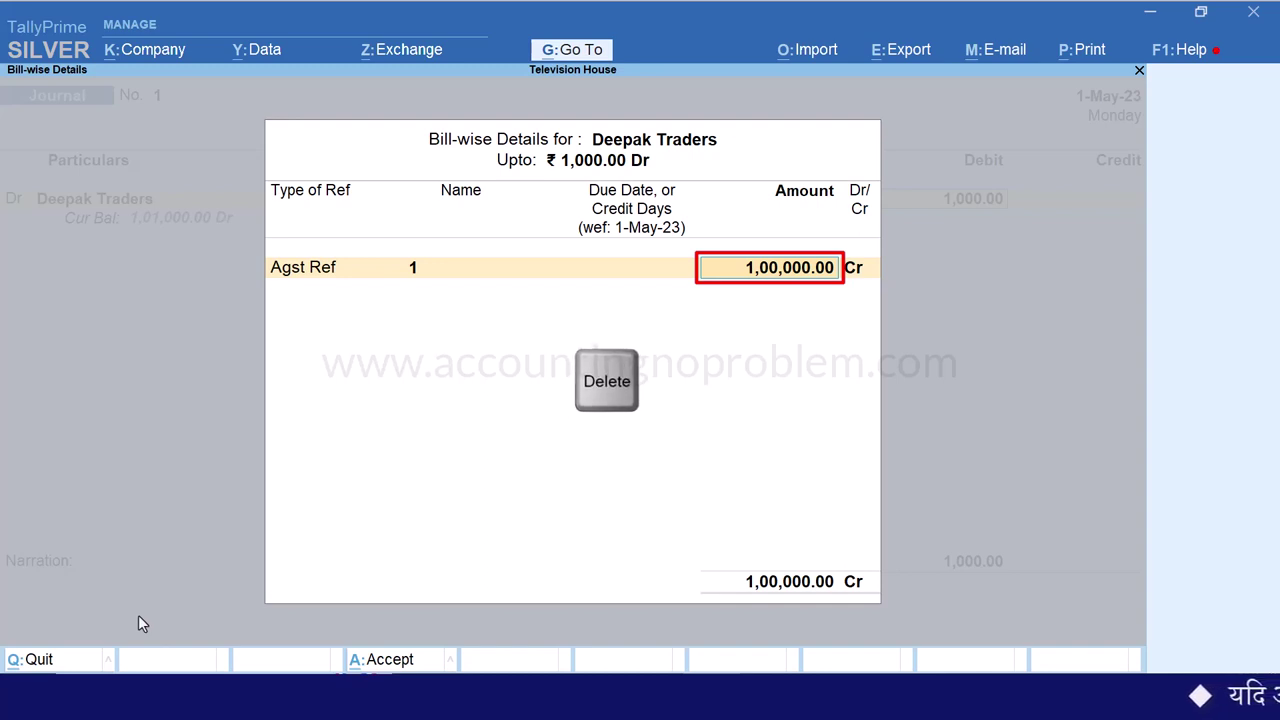
key(Delete)
key(Delete)
key(Delete)
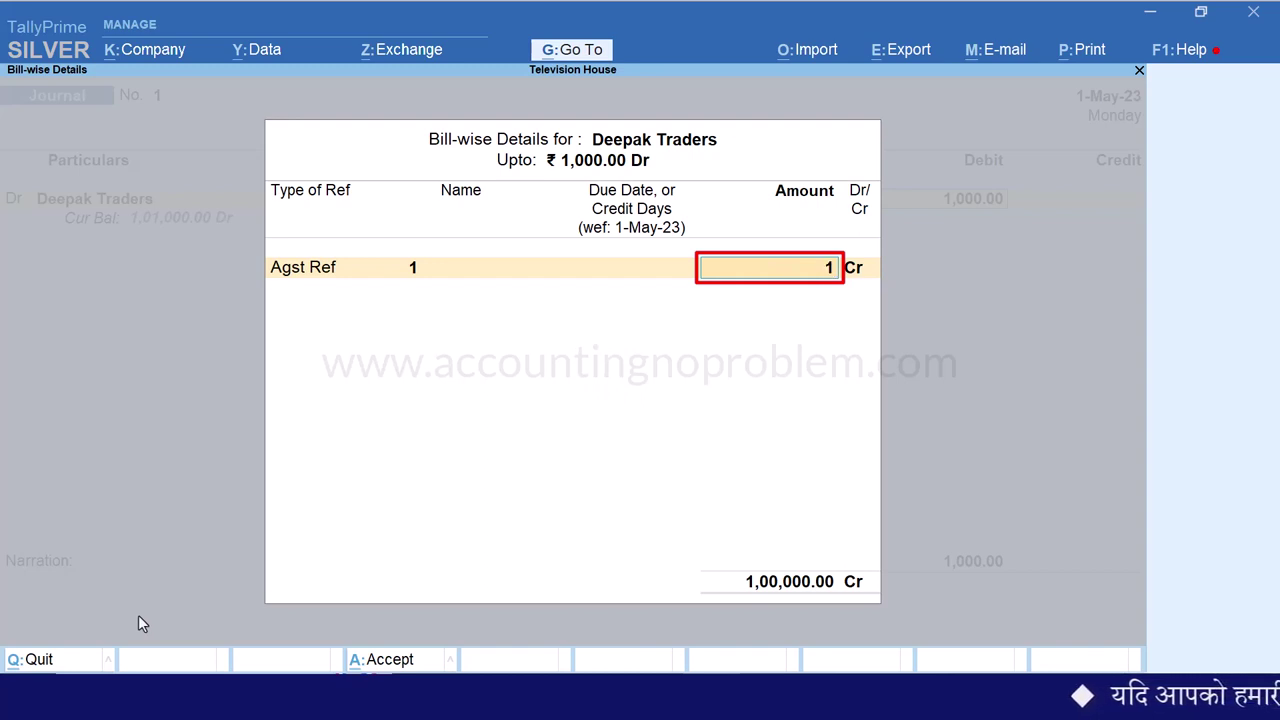
text(1000)
key(Return)
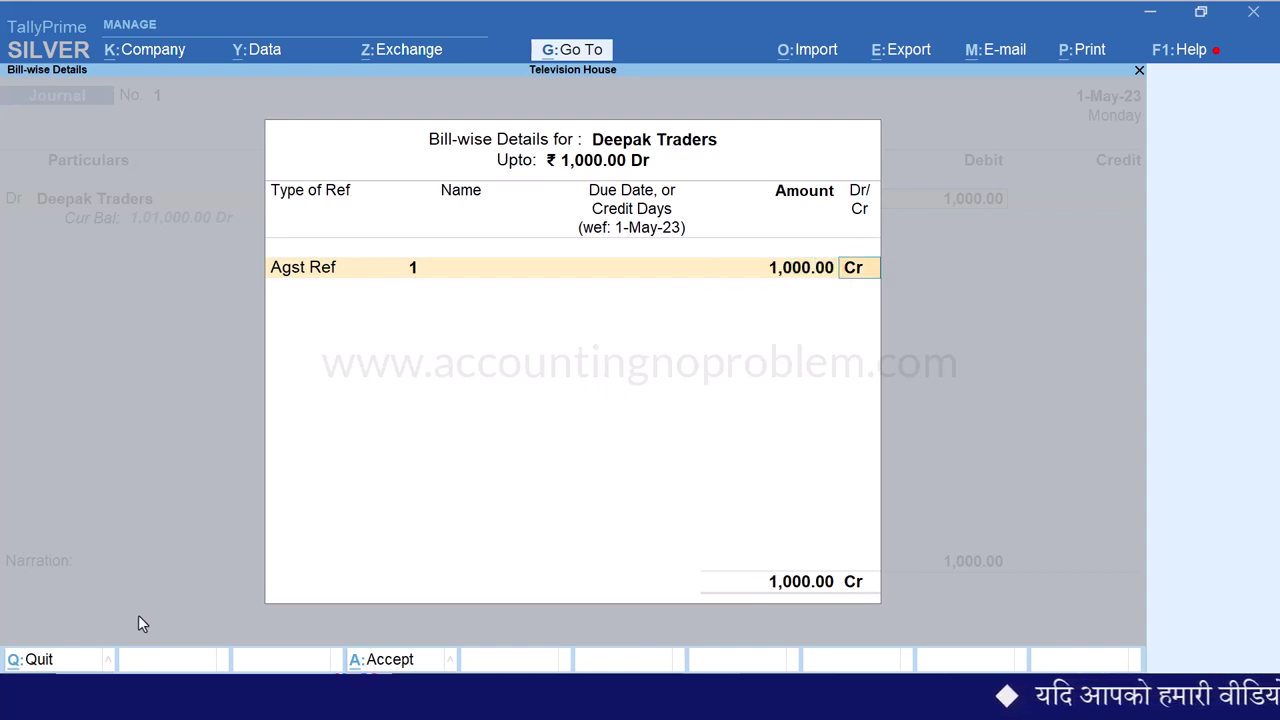
text(dr)
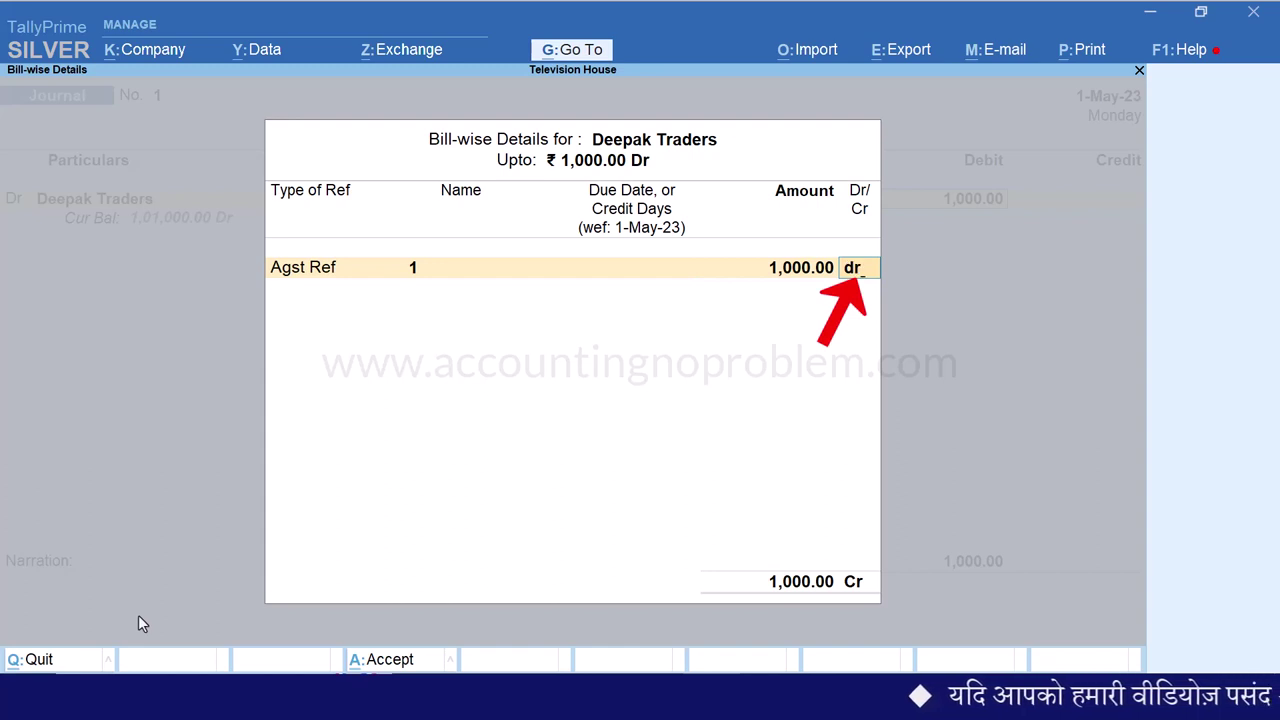
key(Return)
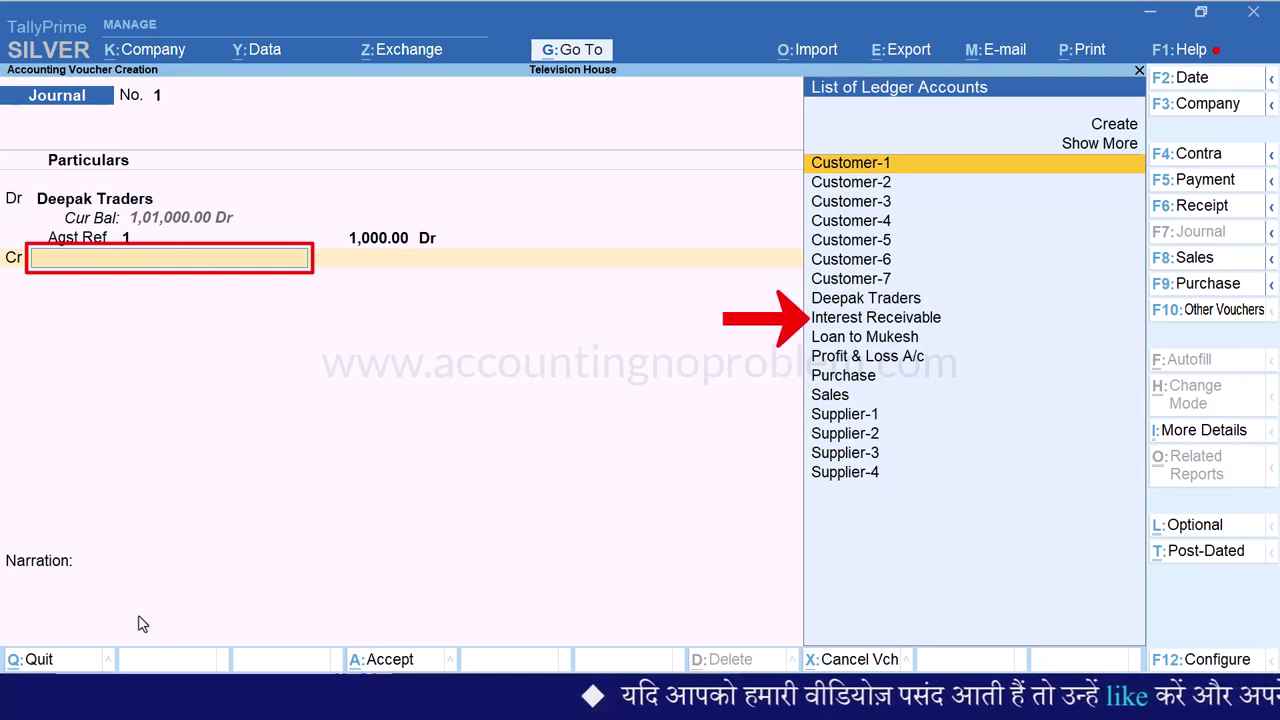
Step: Credit the Interest Receivable ledger with 1,000 in the journal voucher
key(Down)
key(Down)
key(Down)
key(Down)
key(Down)
key(Down)
key(Down)
key(Down)
key(Return)
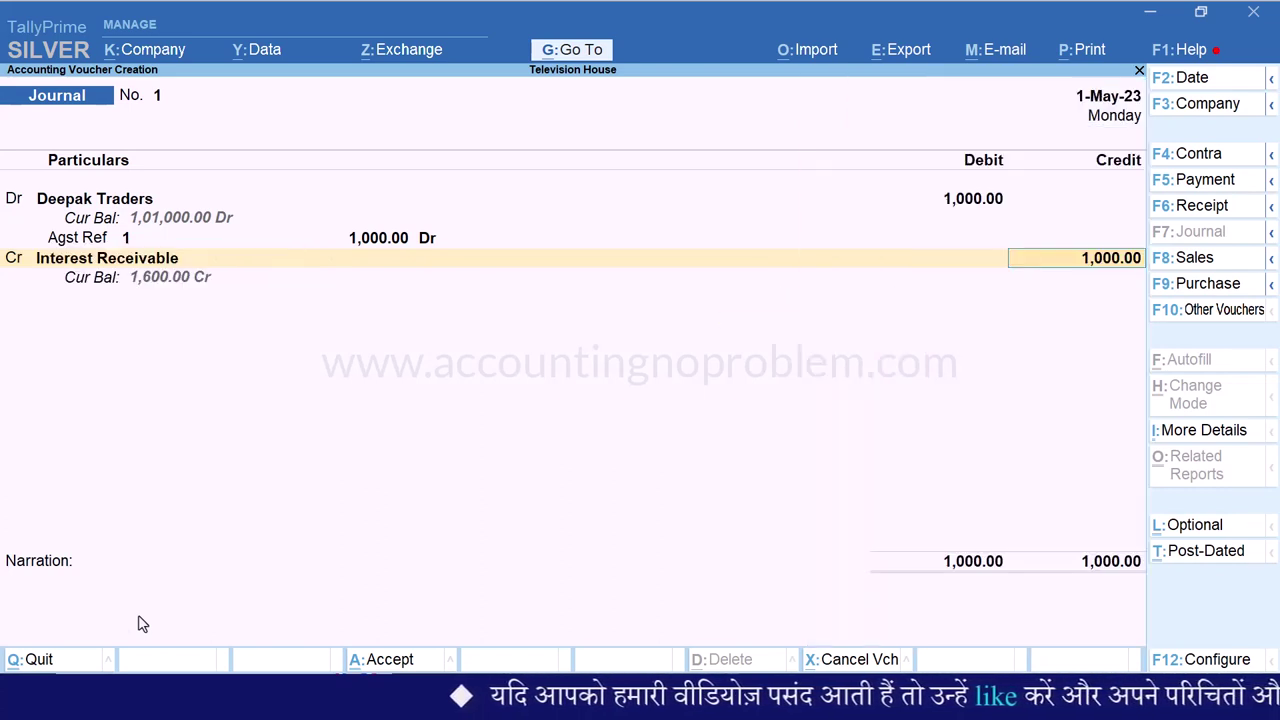
key(Return)
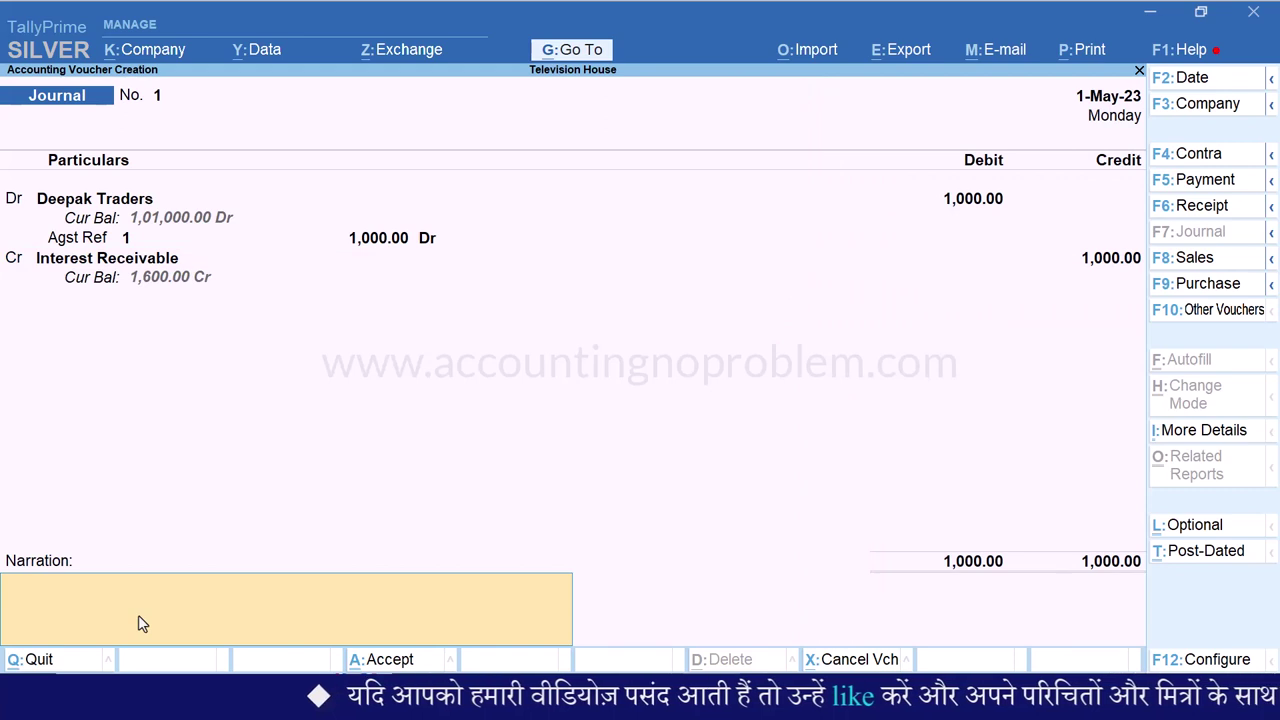
Step: Enter the narration "Being interest amount Book of Deepak Traders." and save the journal voucher
text(Being interest amount Book of Deepak Traders.)
key(Return)
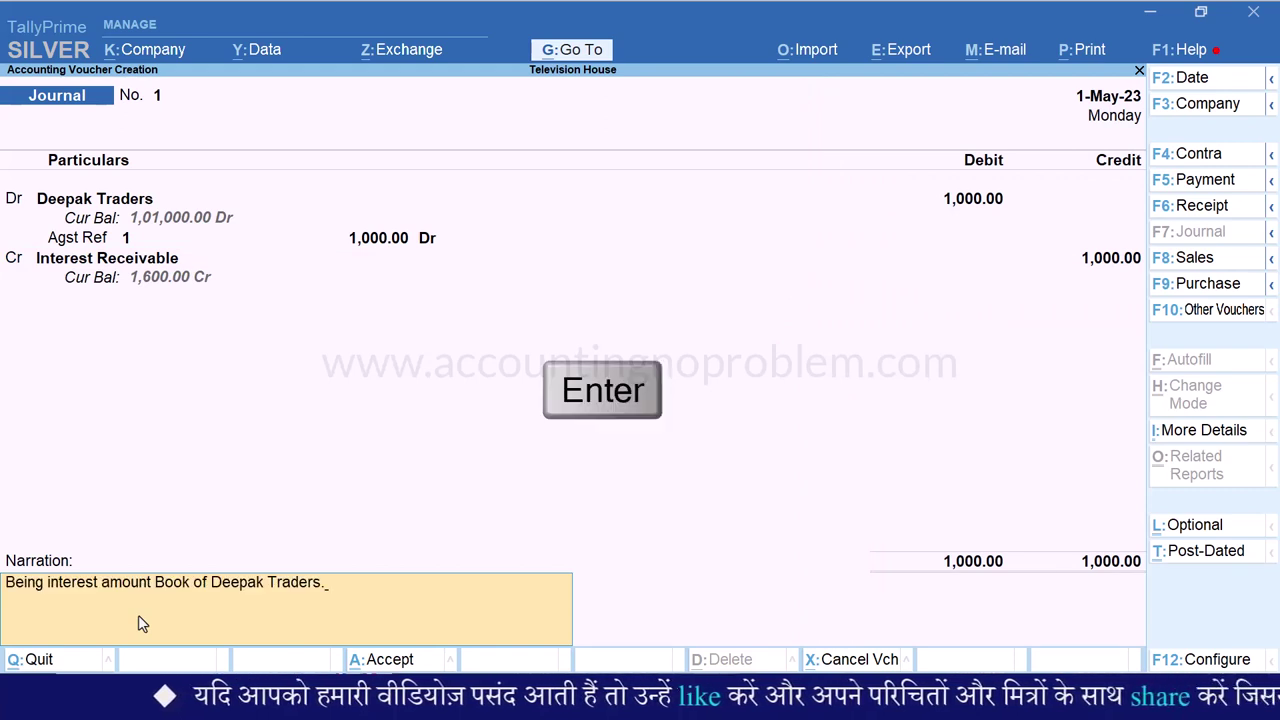
key(Return)
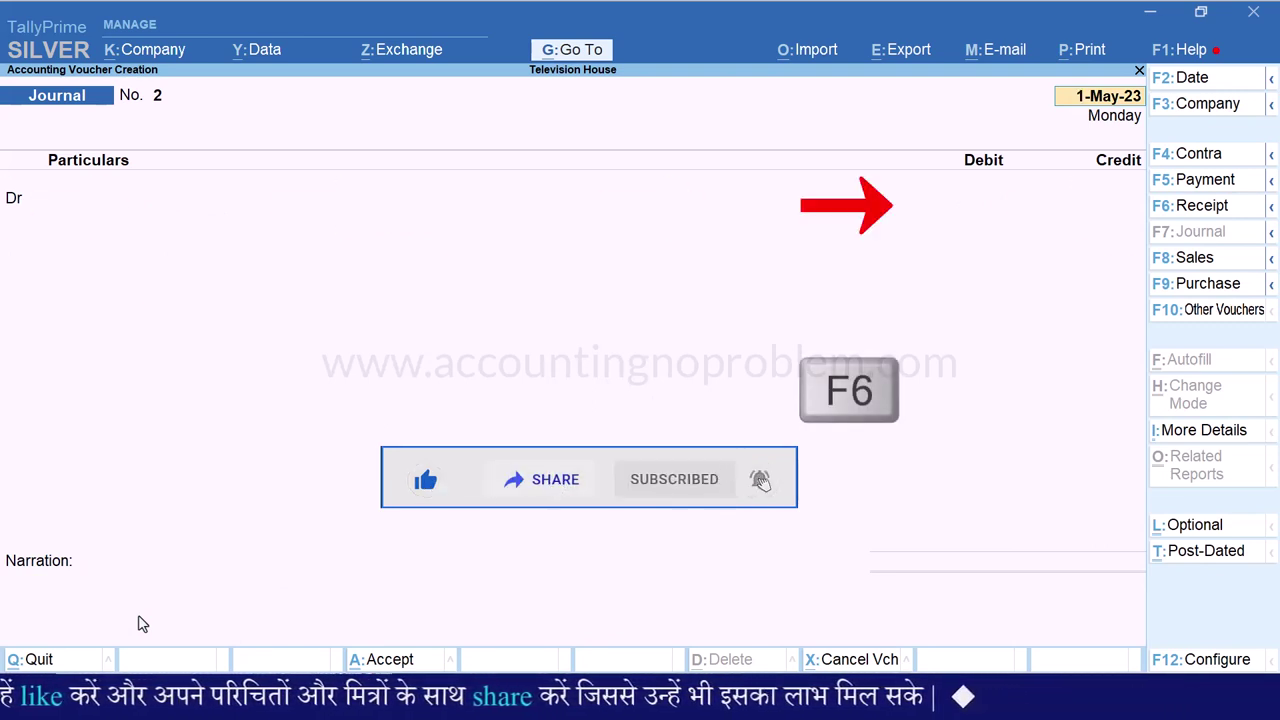
Step: Start a receipt voucher and credit Deepak Traders with 1,01,000
key(F6)
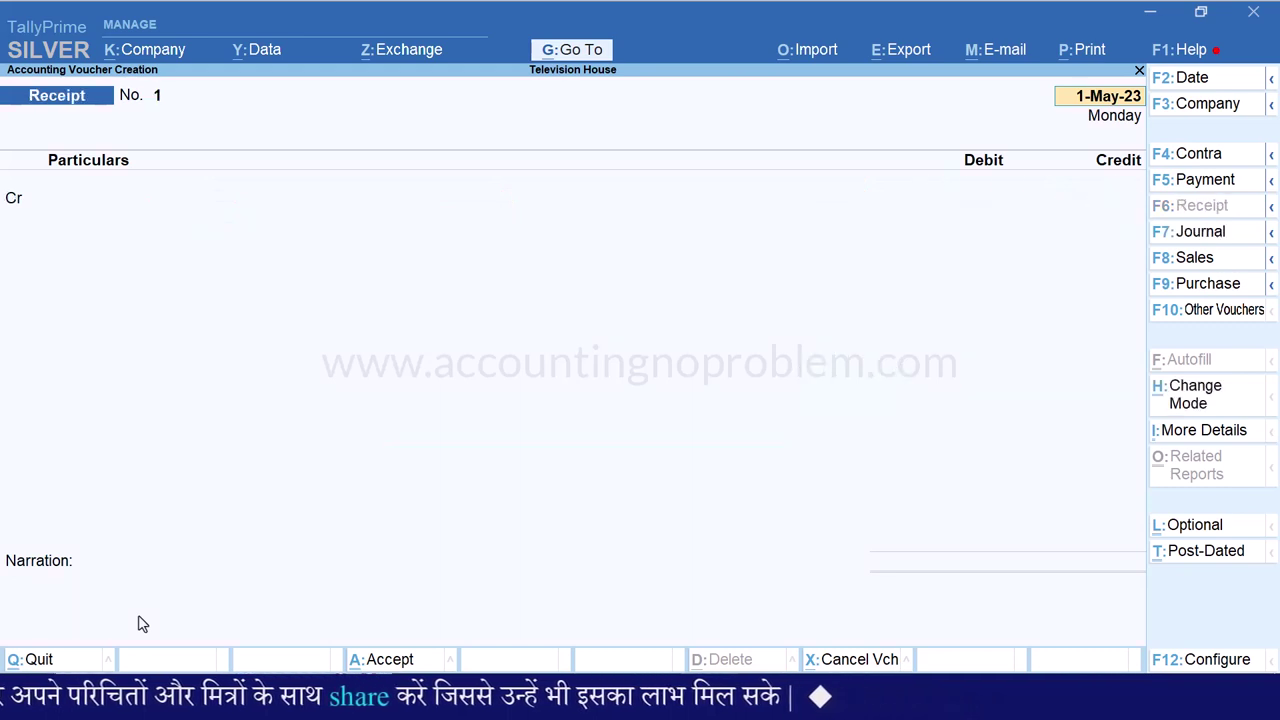
text(Dee)
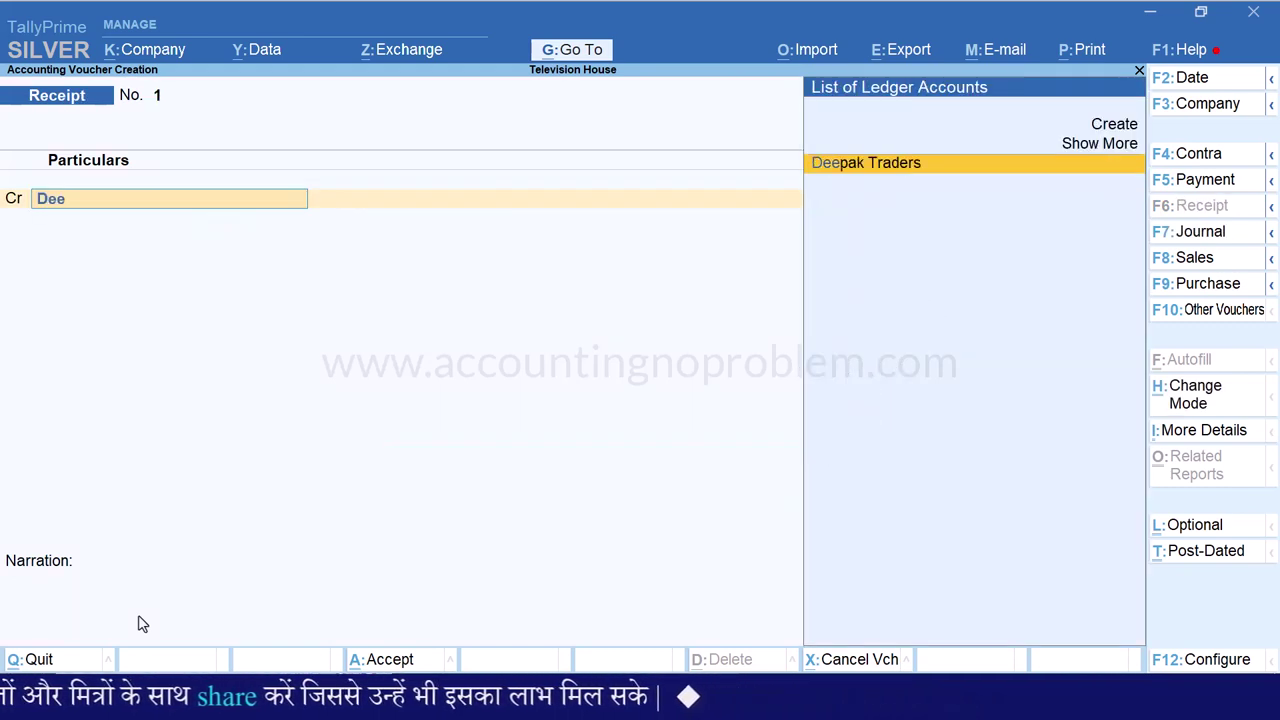
key(Return)
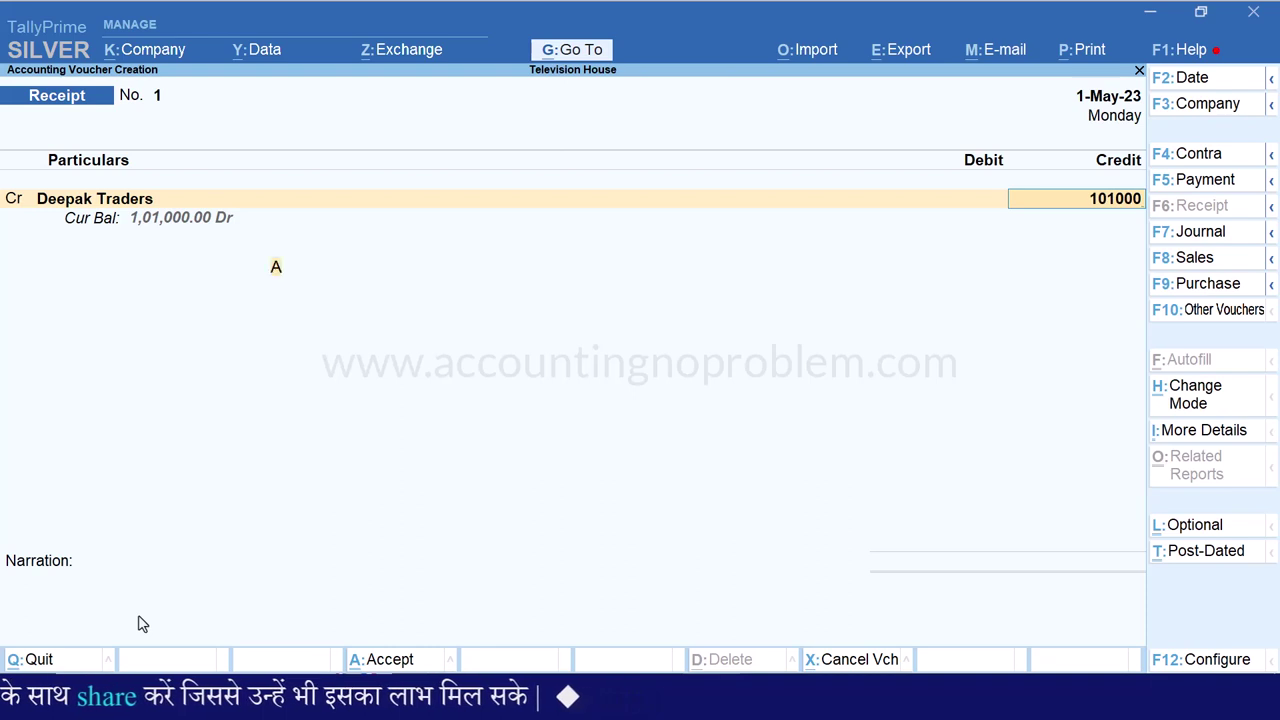
text(101000)
key(Return)
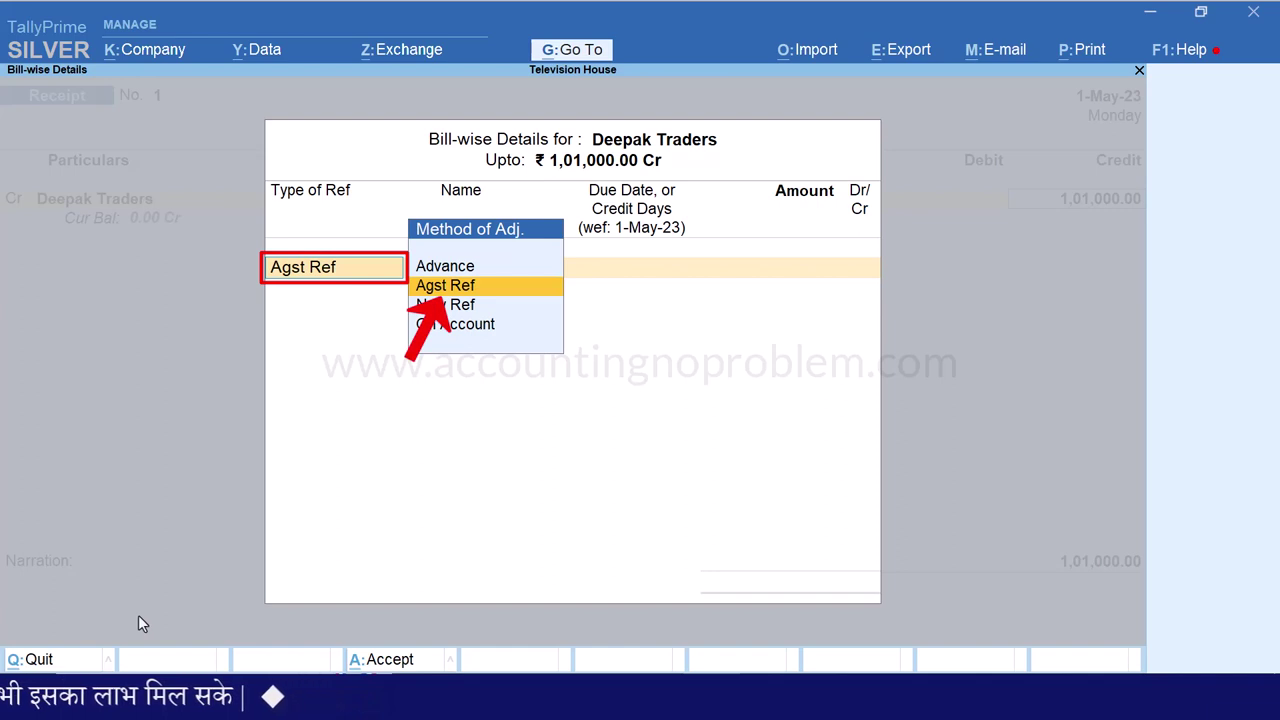
Step: Allocate the credit as Agst Ref to pending bill 1 for 1,01,000 on the Cr side
key(Return)
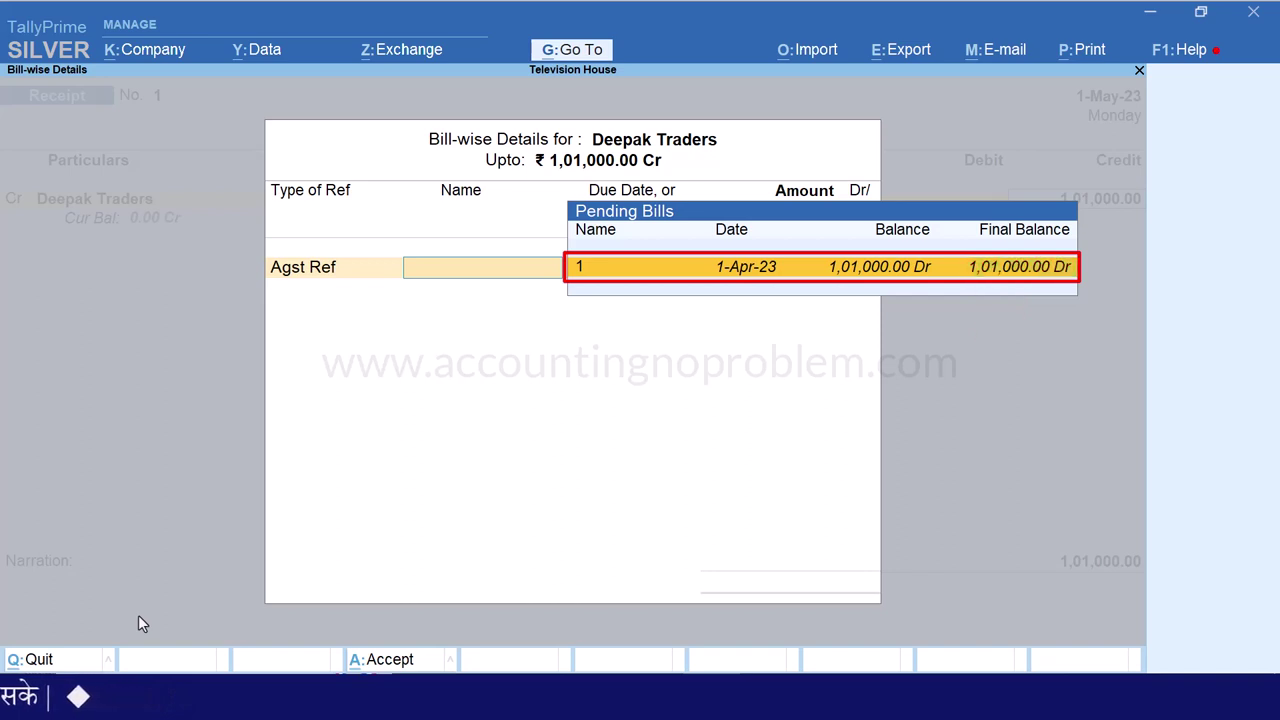
key(Return)
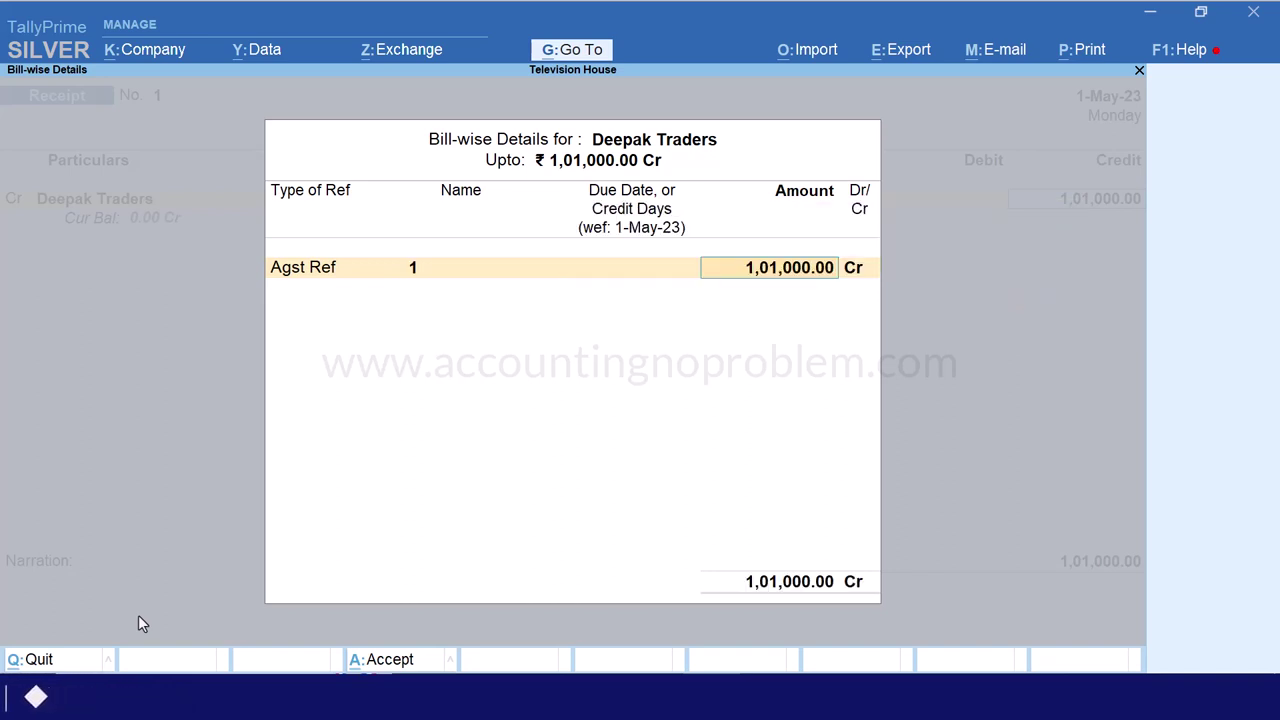
key(Return)
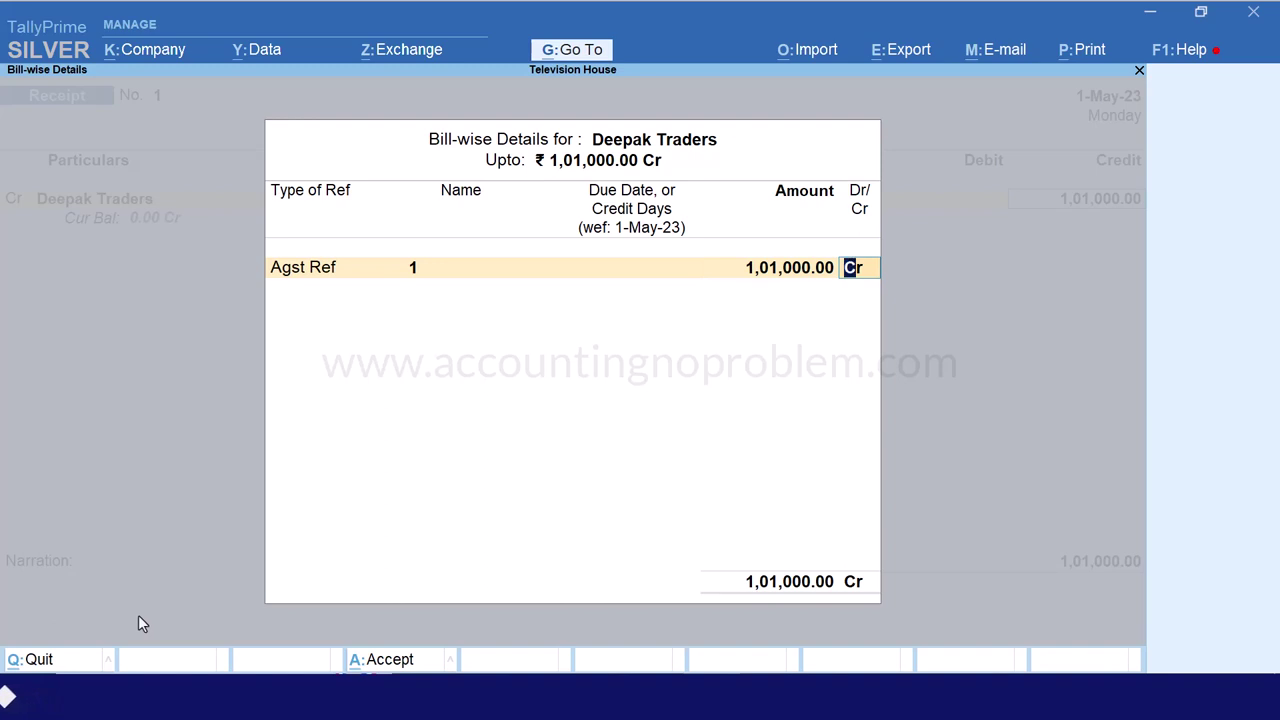
key(Return)
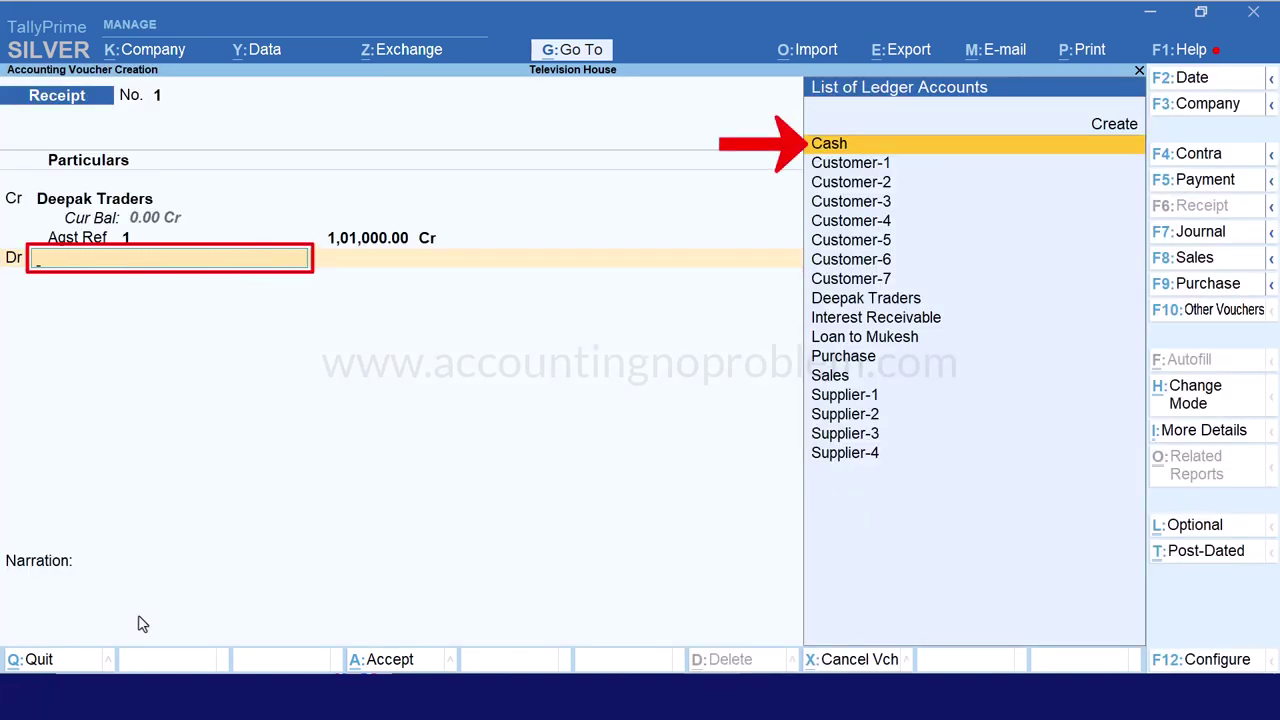
Step: Debit Cash with 1,01,000, enter the narration "Being amount received with interest." and save the receipt voucher
key(Return)
key(Return)
text(Being amount received with interest.)
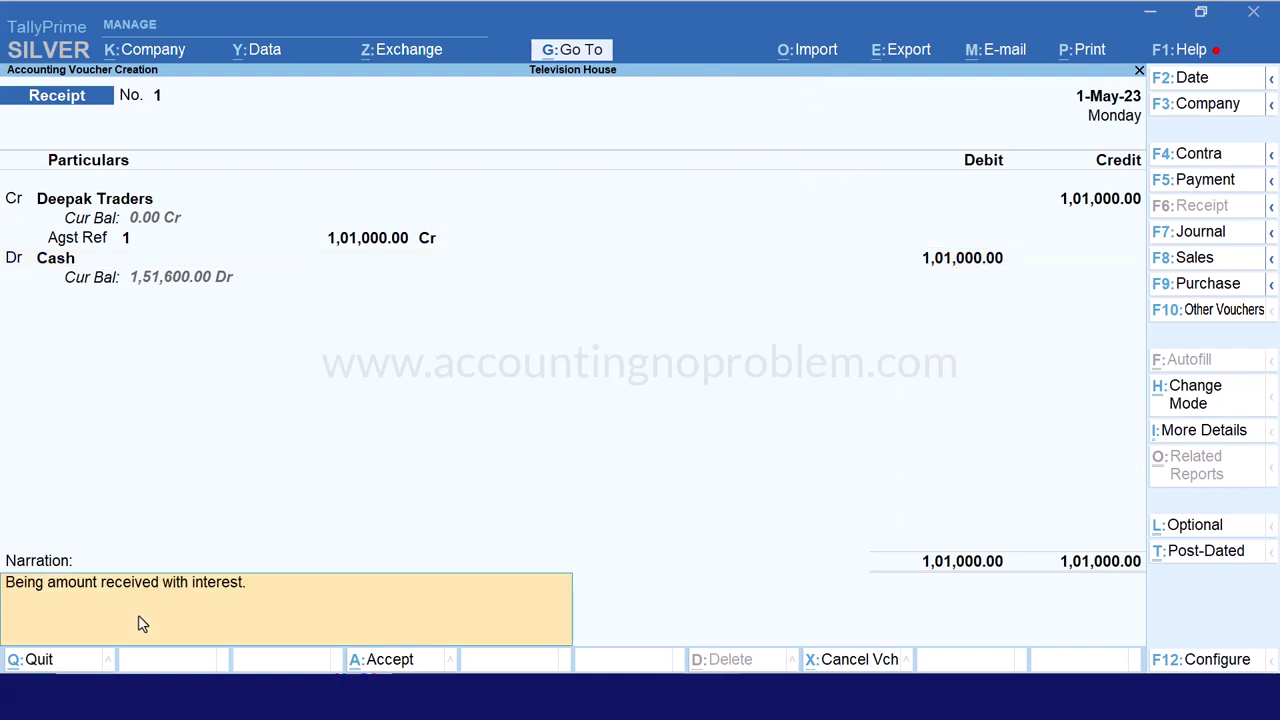
key(Return)
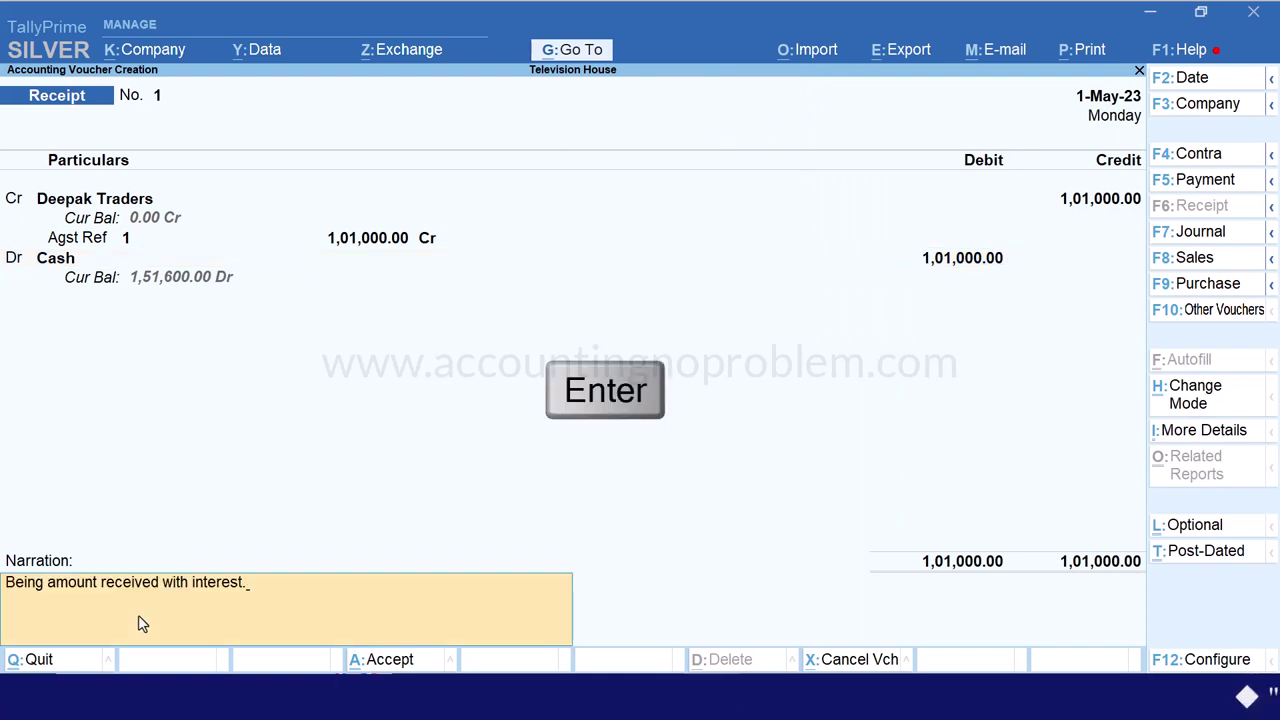
key(Return)
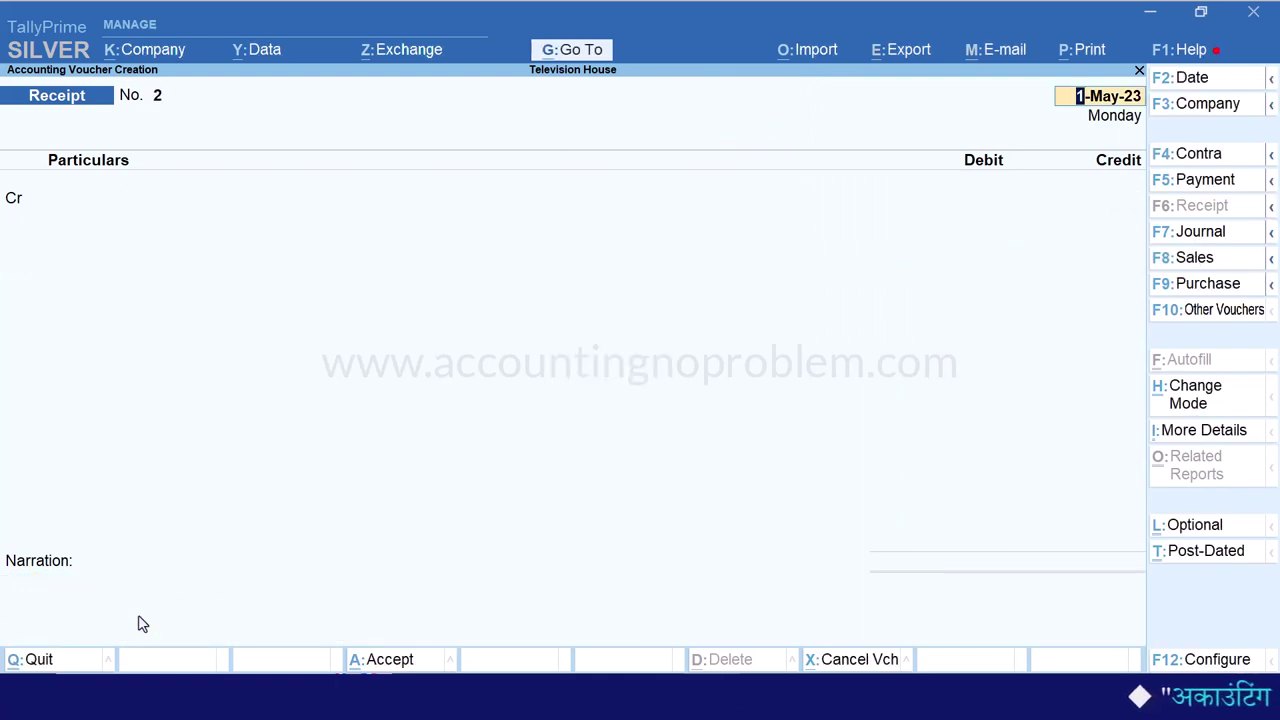